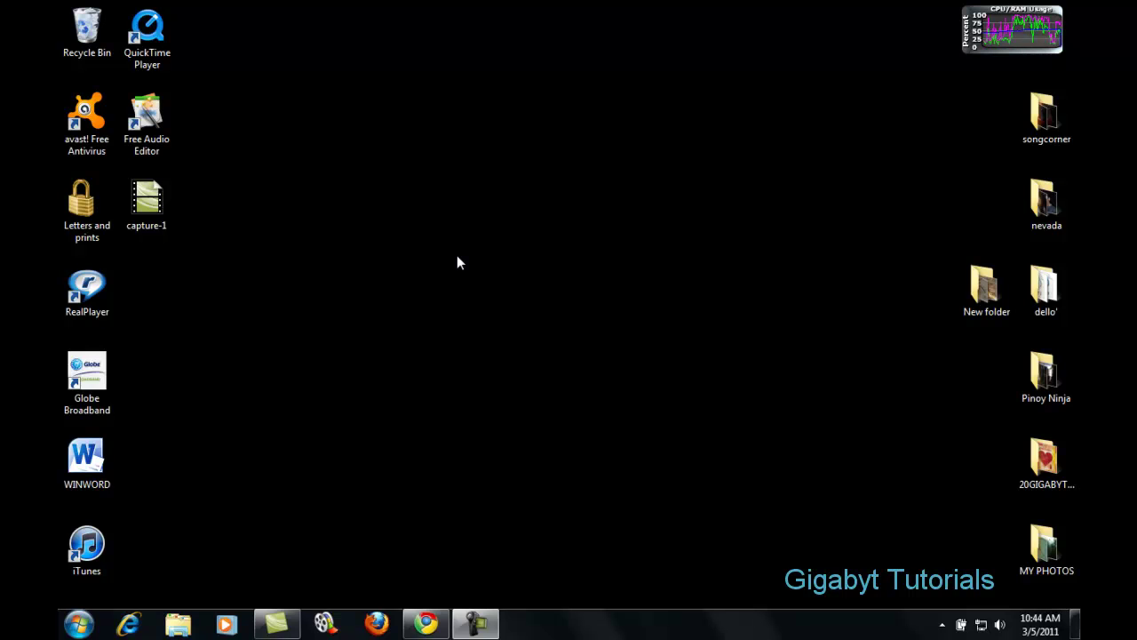
Launch YouTube Downloader from the Start menu
left_click(79, 624)
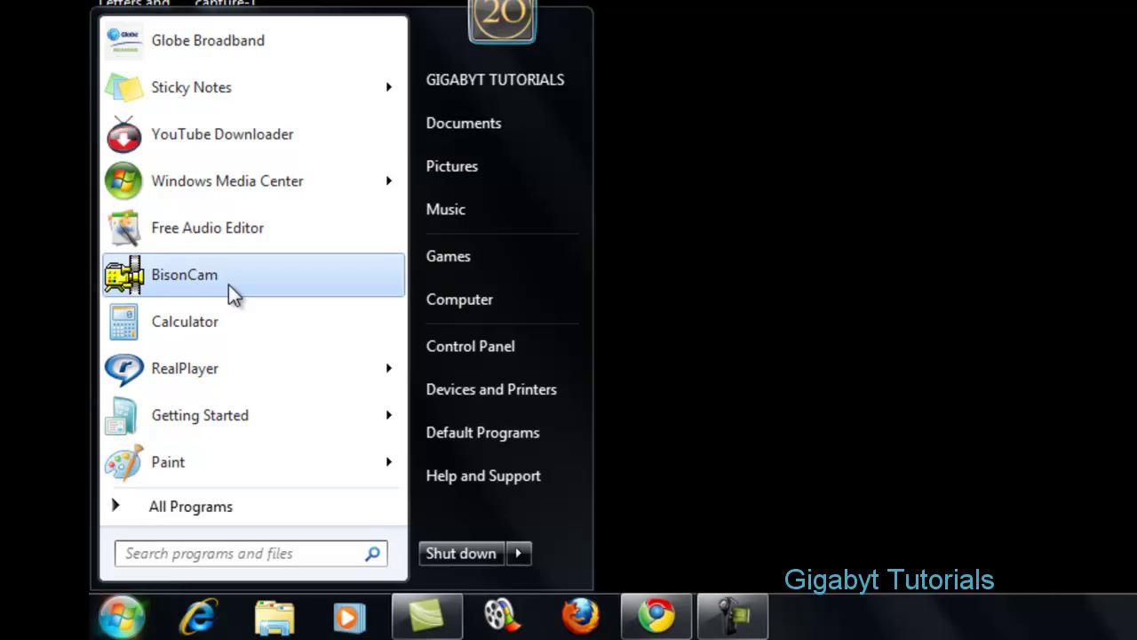
left_click(267, 139)
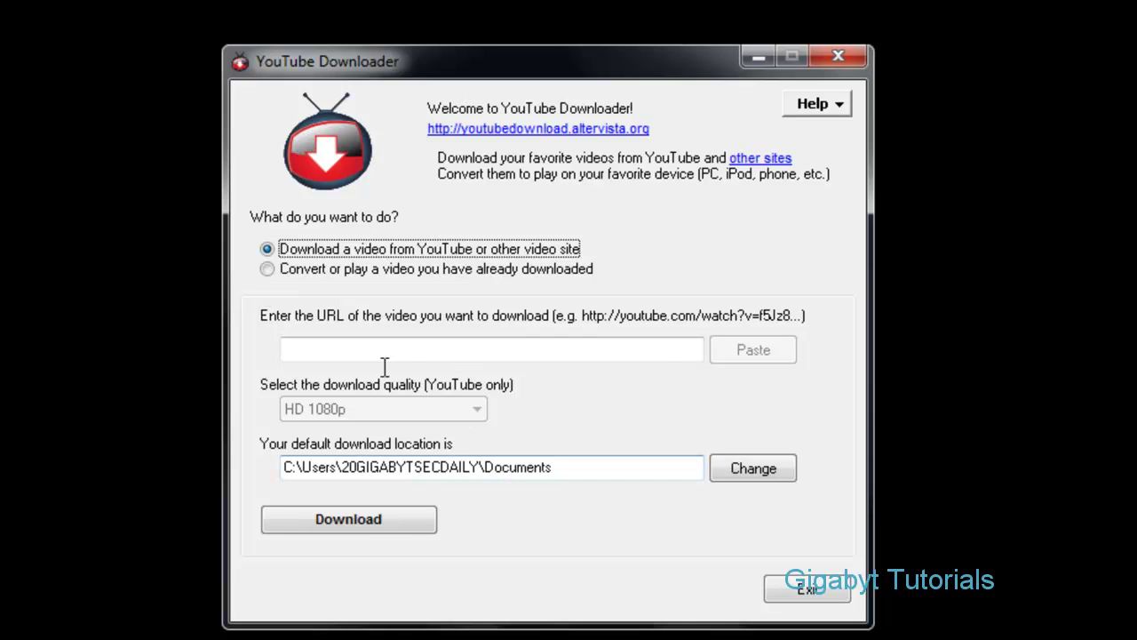
Bring Chrome to the front and go to youtube.com
left_click(757, 58)
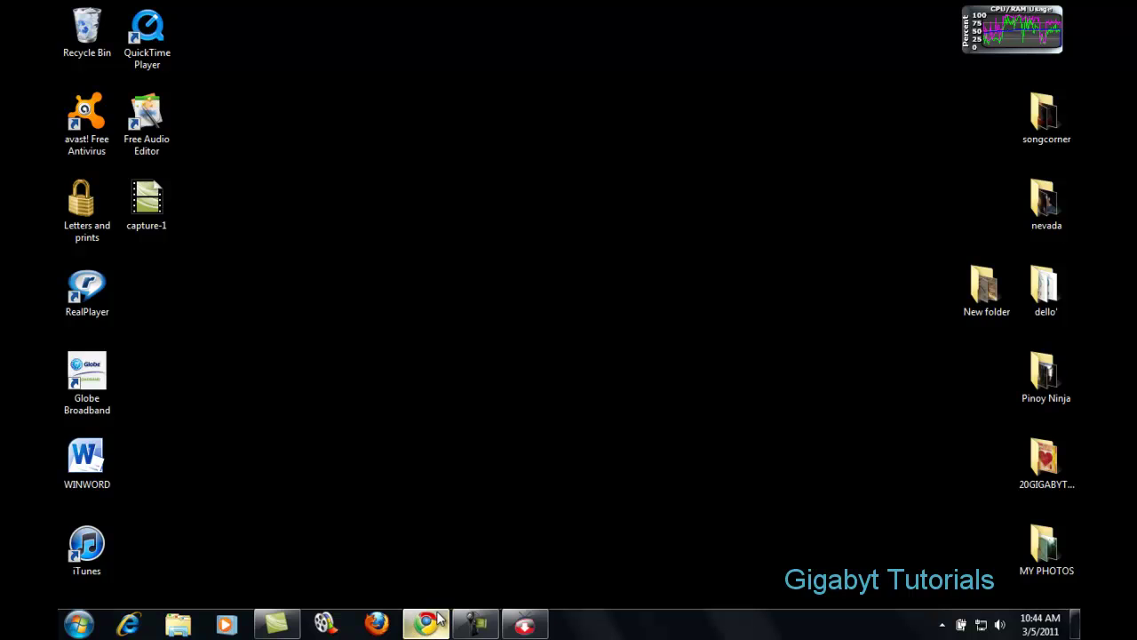
left_click(439, 620)
left_click(461, 35)
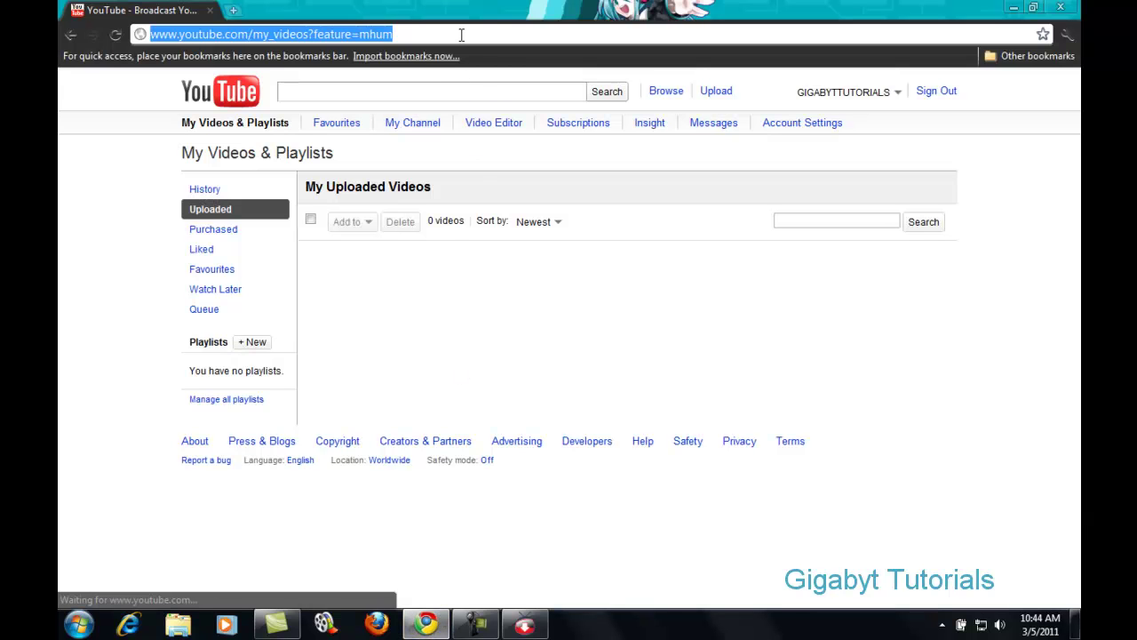
type("www.youtube.com")
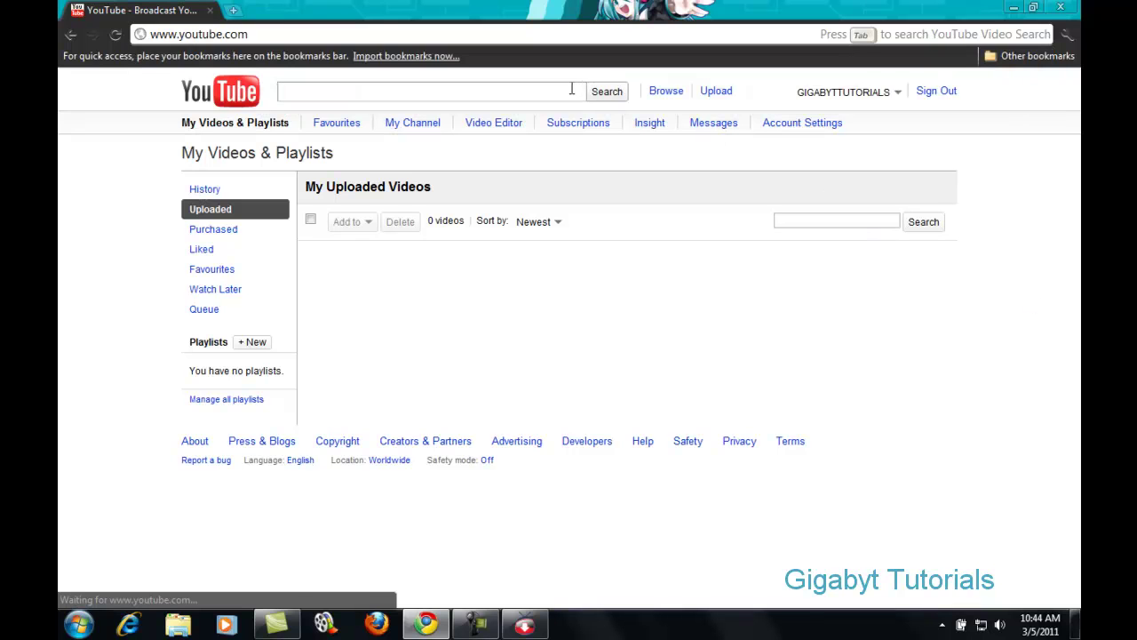
Search 'fell your love jady', open 'Jady-Feel Your Love (with lyrics)' and copy its URL
left_click(571, 90)
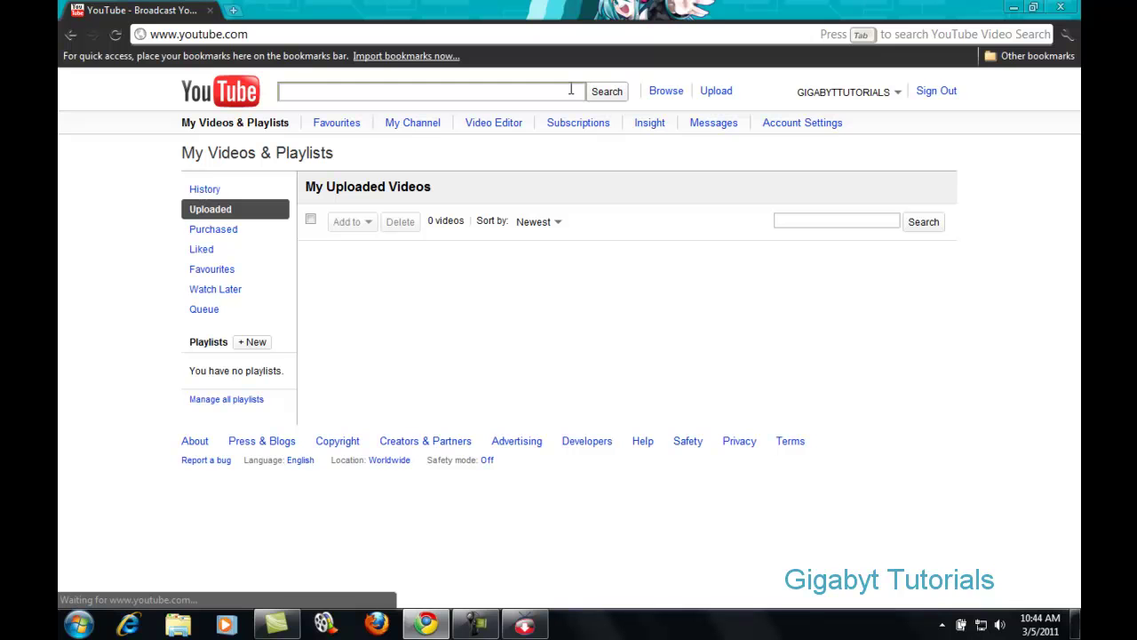
type("fe")
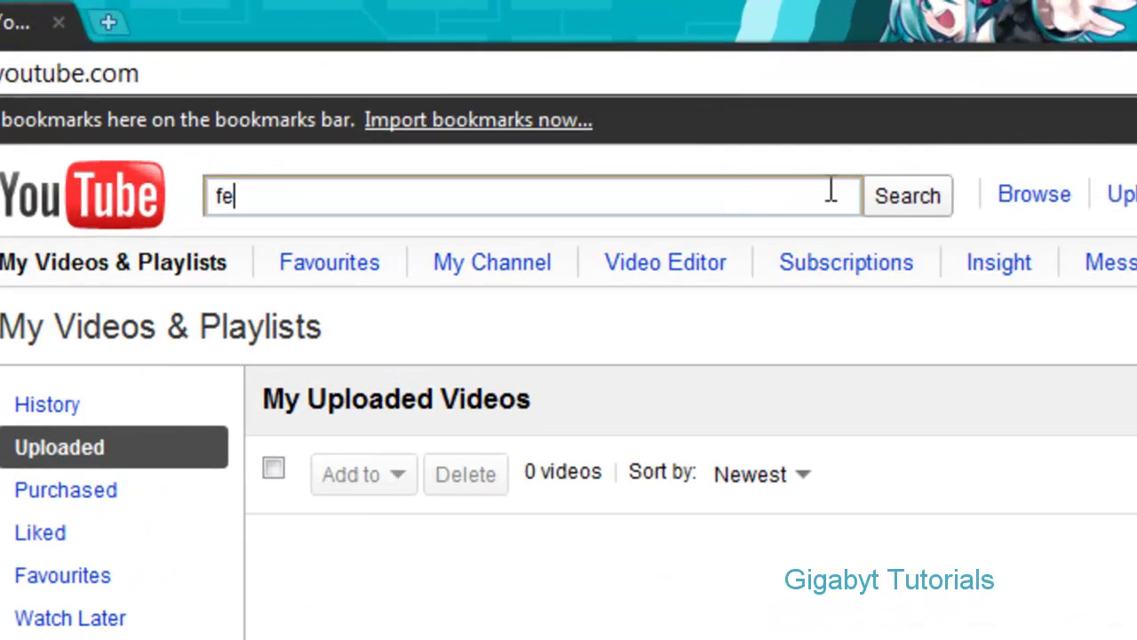
type("ll your l")
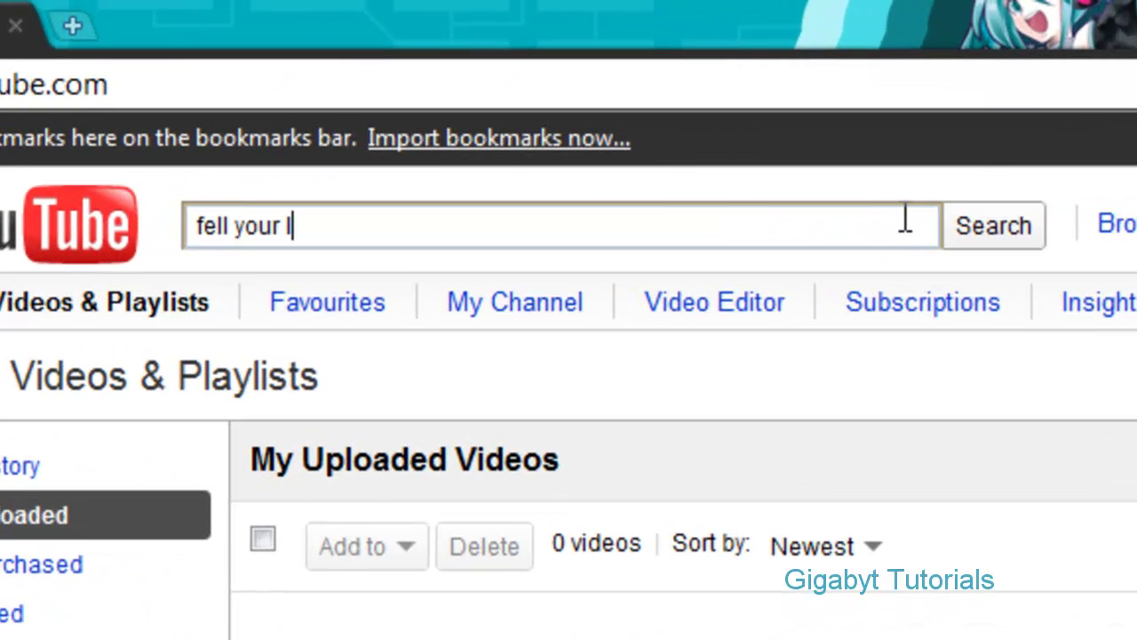
type("ove jady")
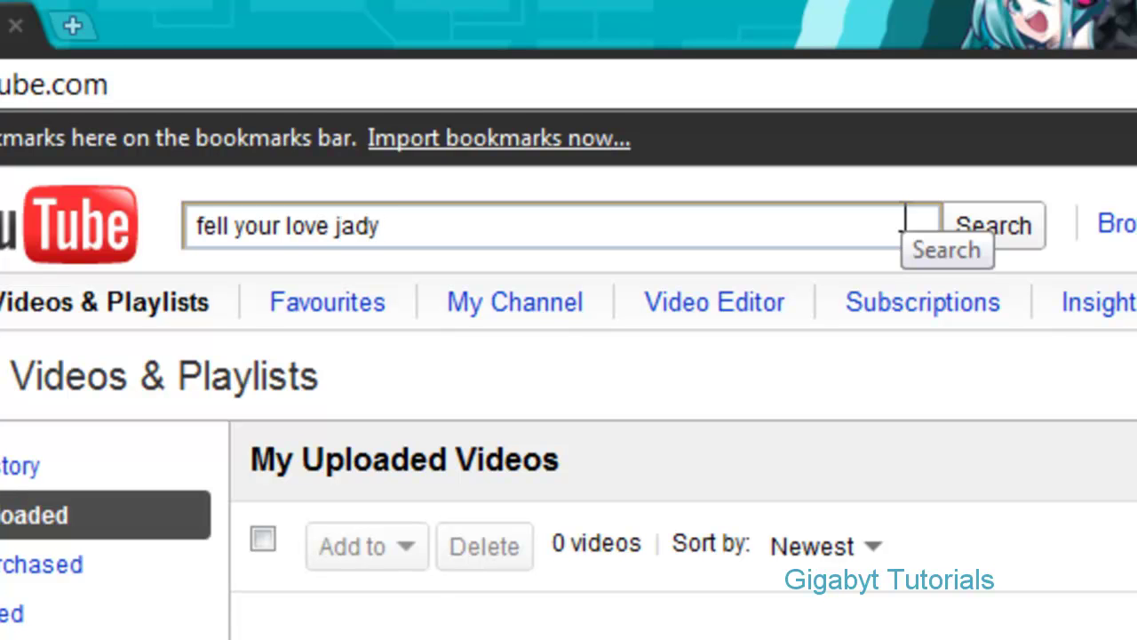
left_click(904, 217)
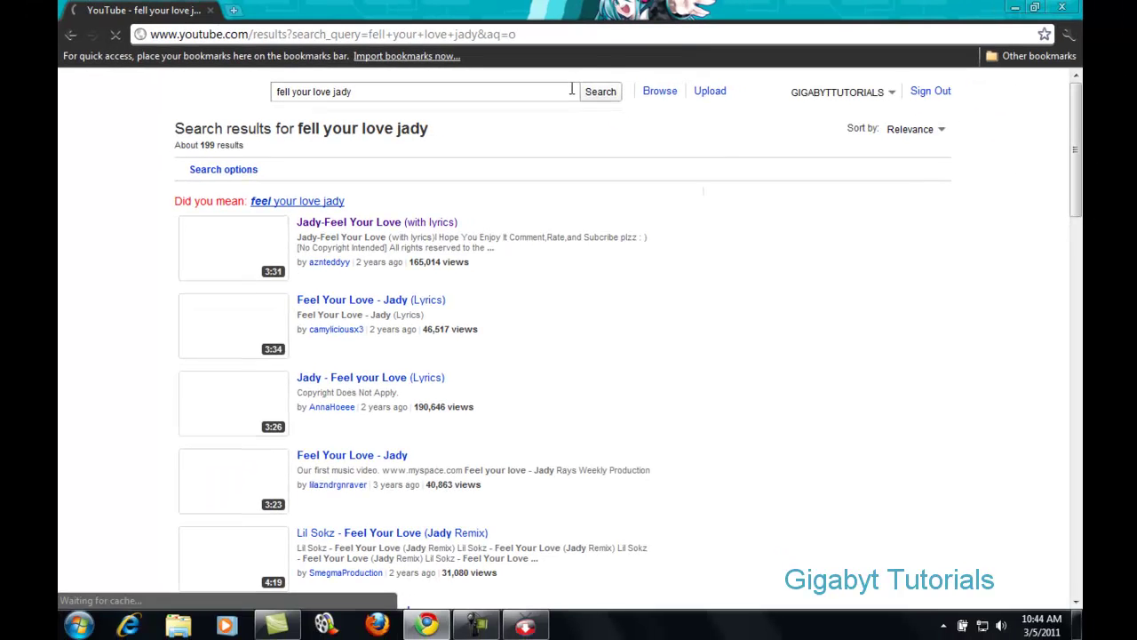
left_click(260, 244)
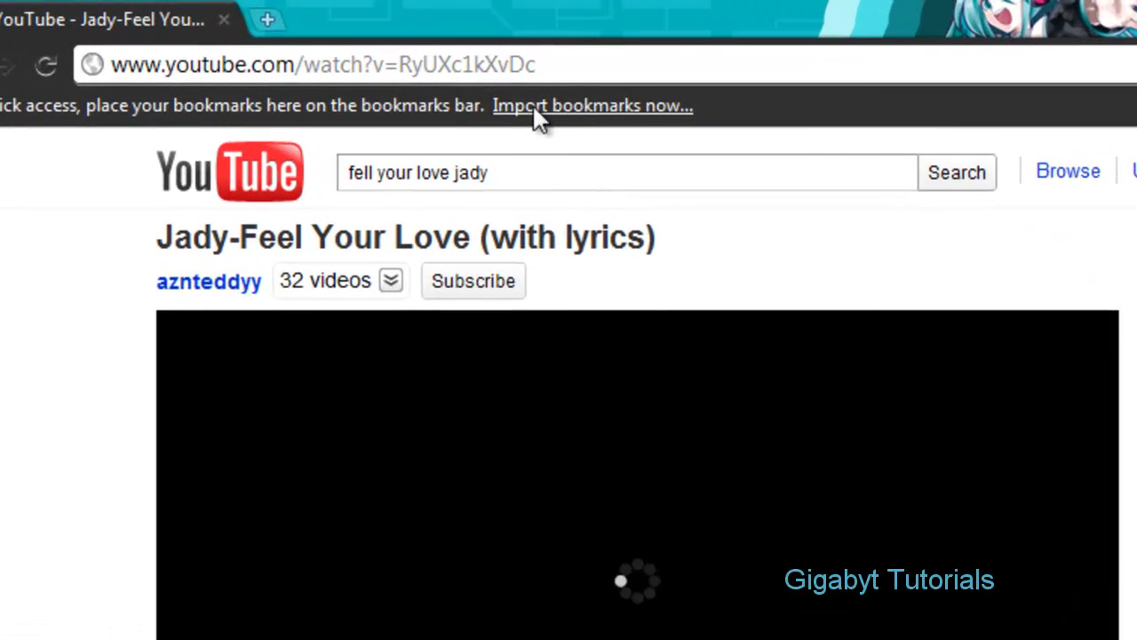
right_click(521, 71)
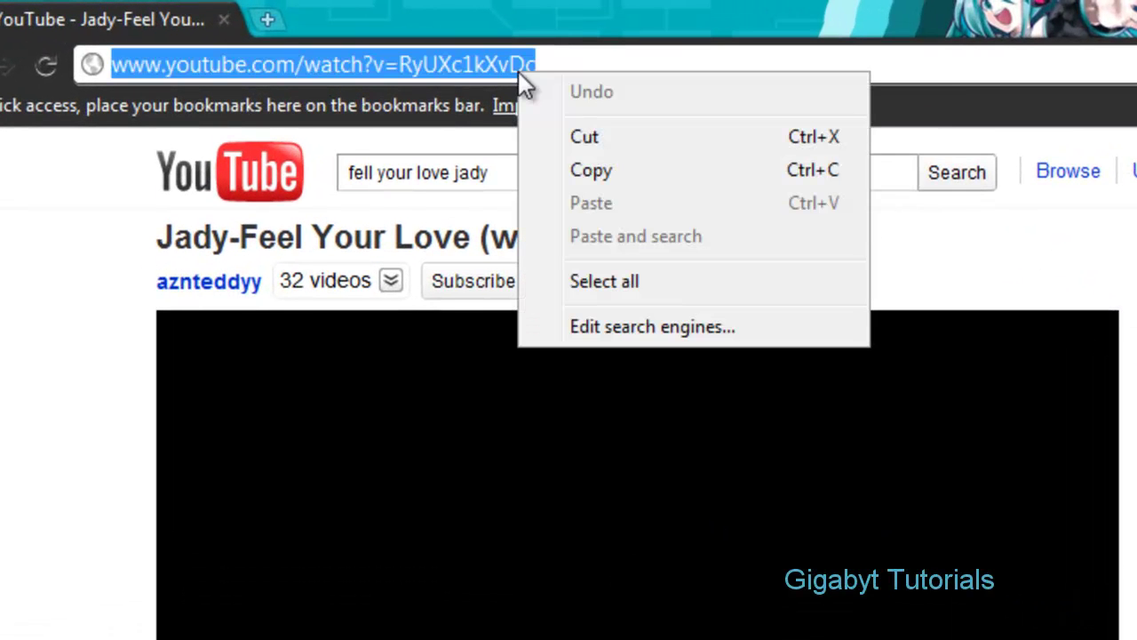
left_click(544, 167)
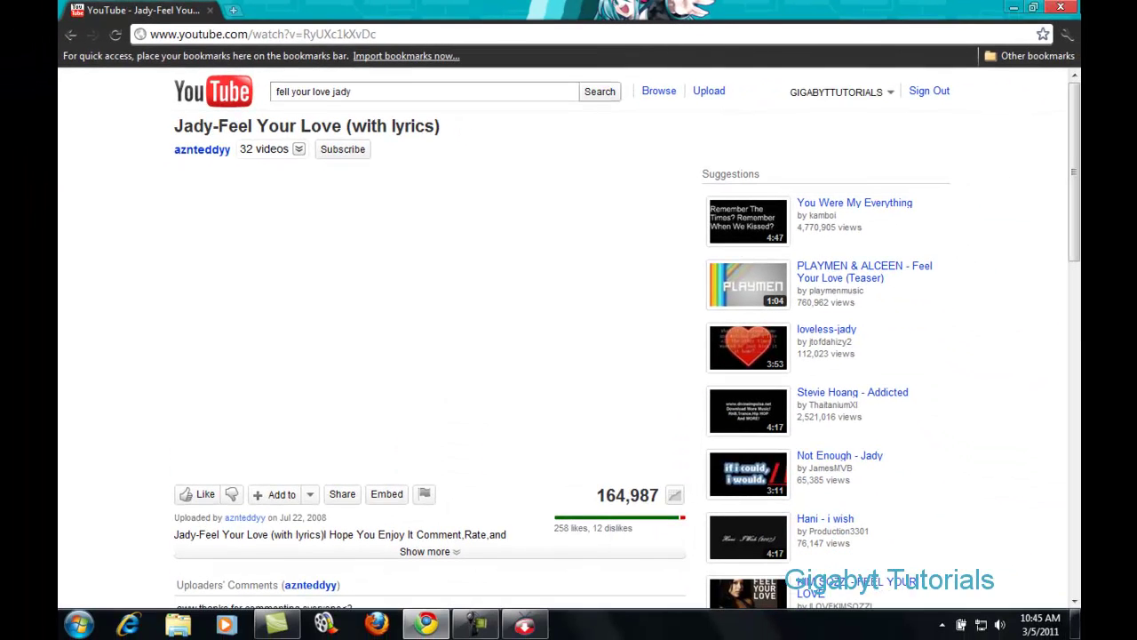
Paste the copied video URL into YouTube Downloader and start the download
left_click(1060, 7)
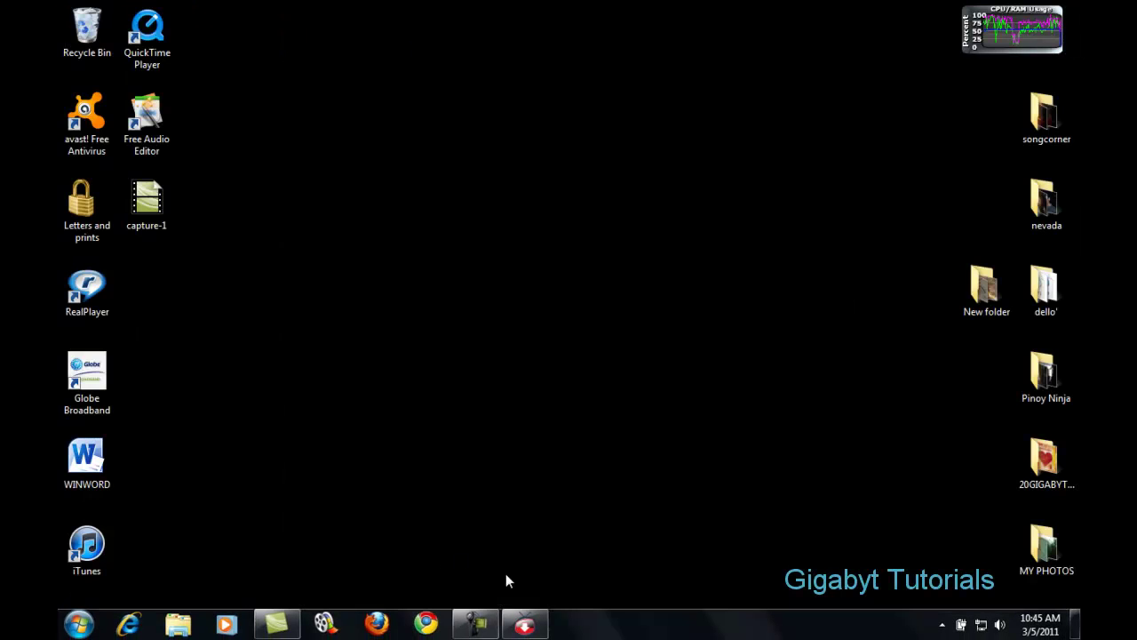
left_click(524, 625)
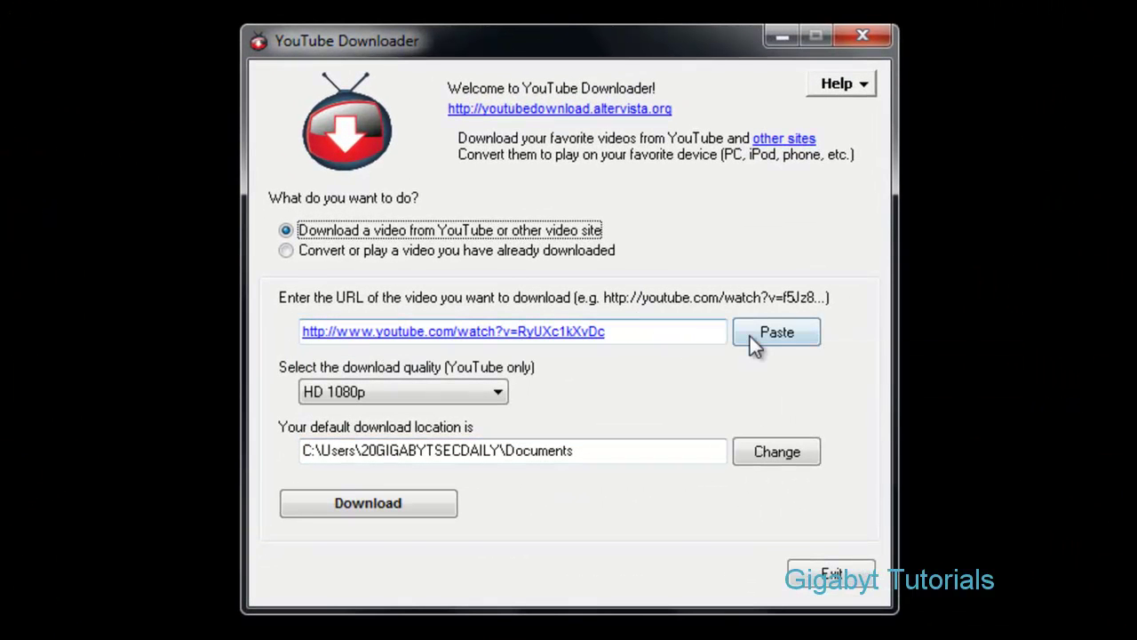
left_click(755, 335)
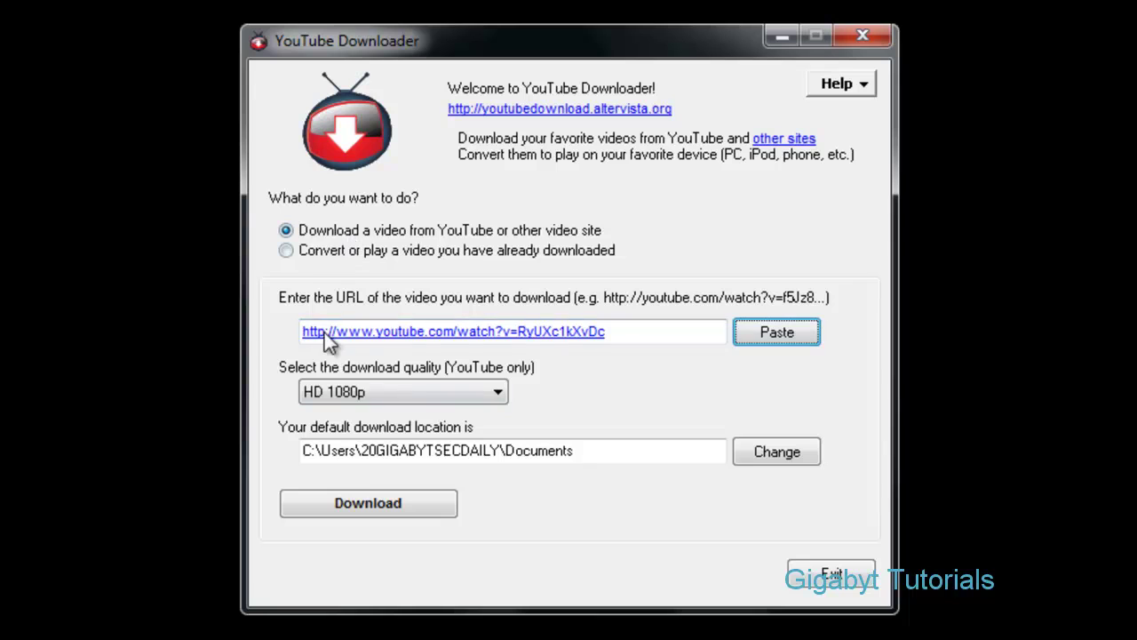
left_click(390, 505)
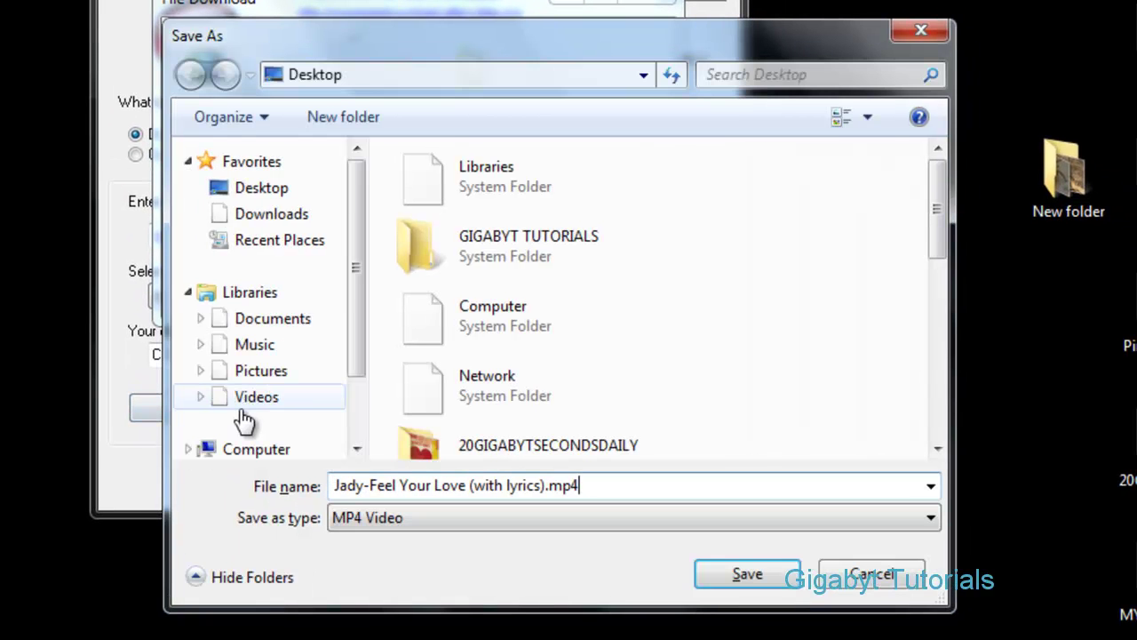
Save the downloaded video to the Desktop as example.mp4
left_click(286, 192)
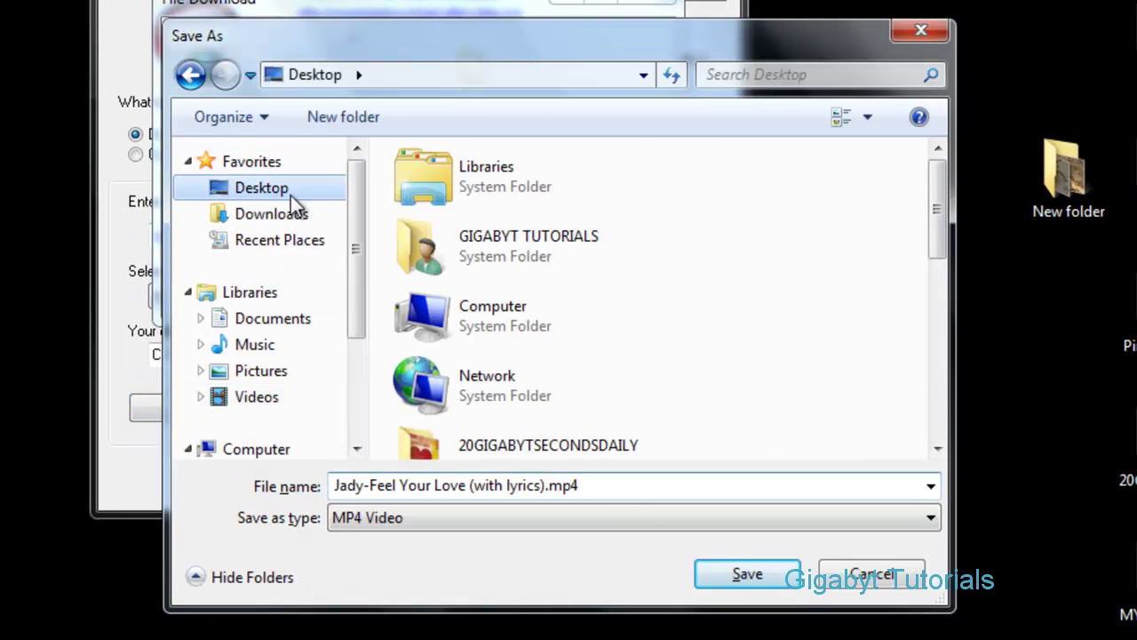
left_click(629, 489)
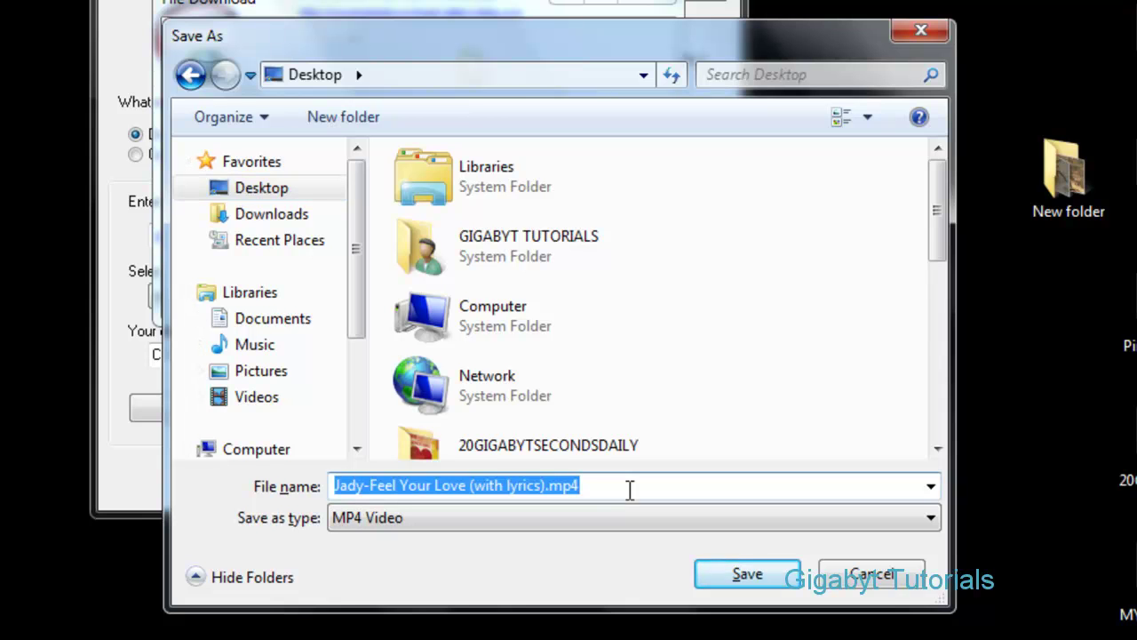
type("example")
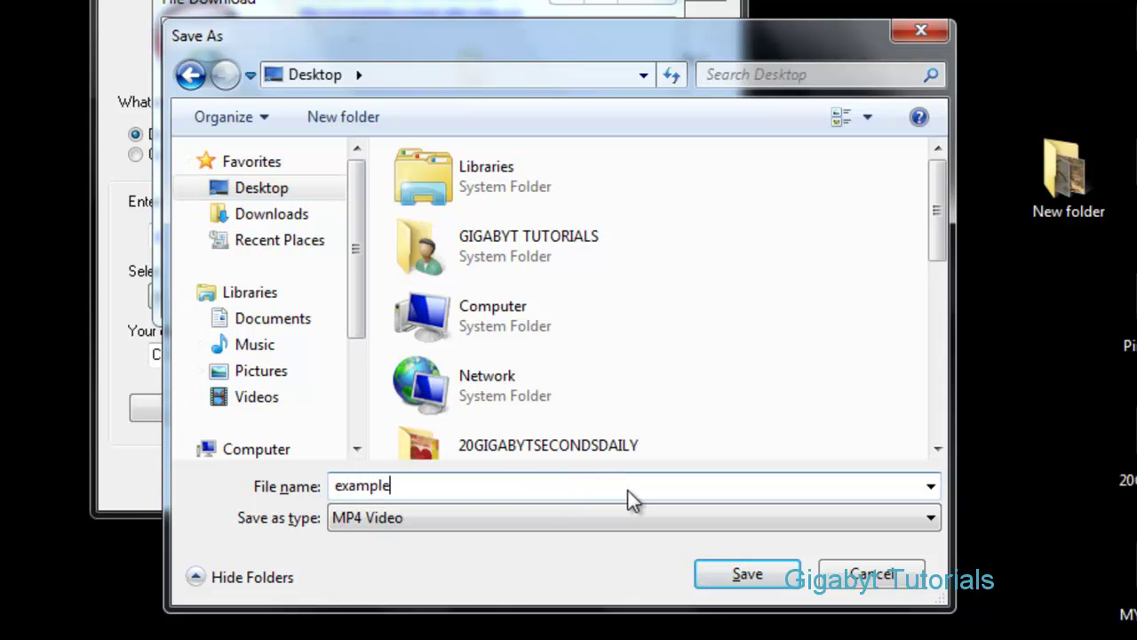
key("Return")
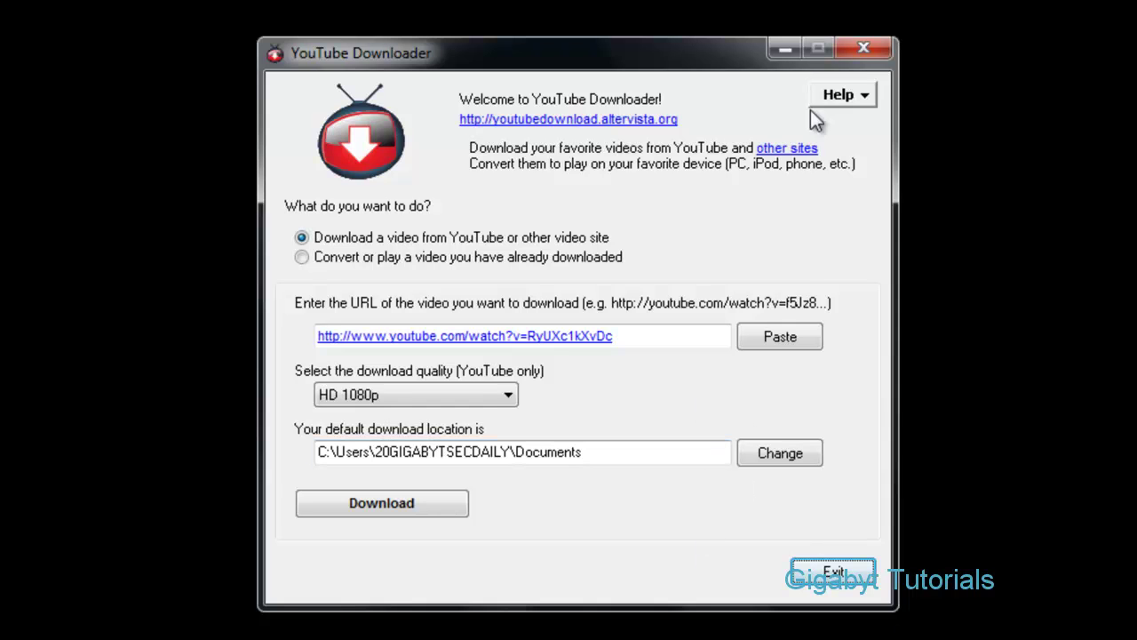
Play example.mp4 from the desktop in Windows Media Player, skip to 02:35, then close it
left_click(784, 47)
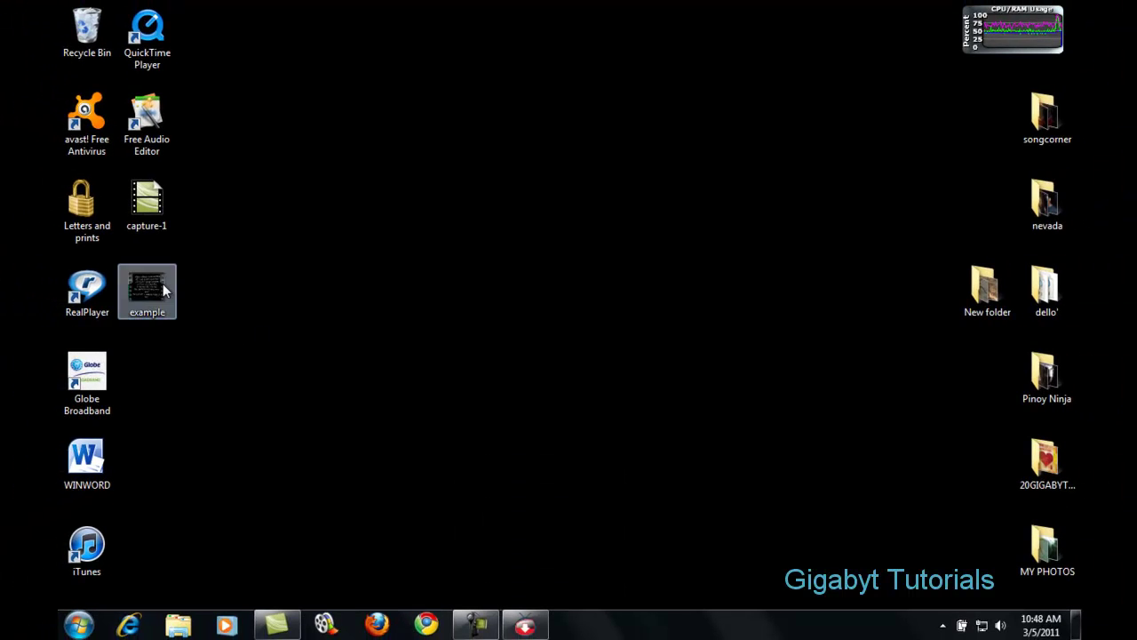
double_click(162, 283)
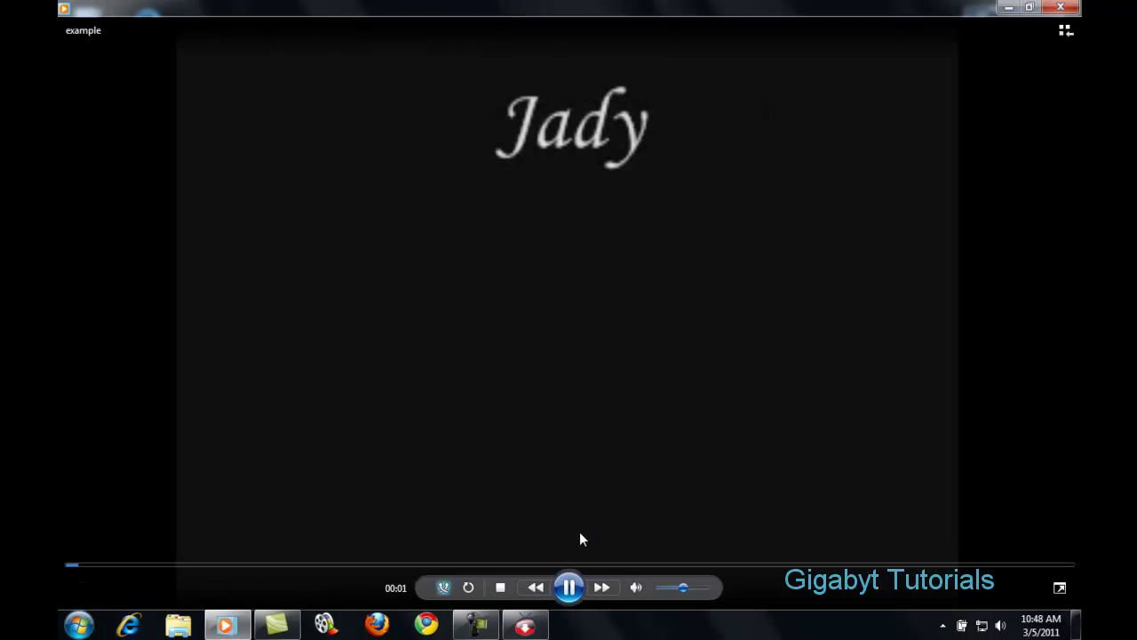
left_click(574, 565)
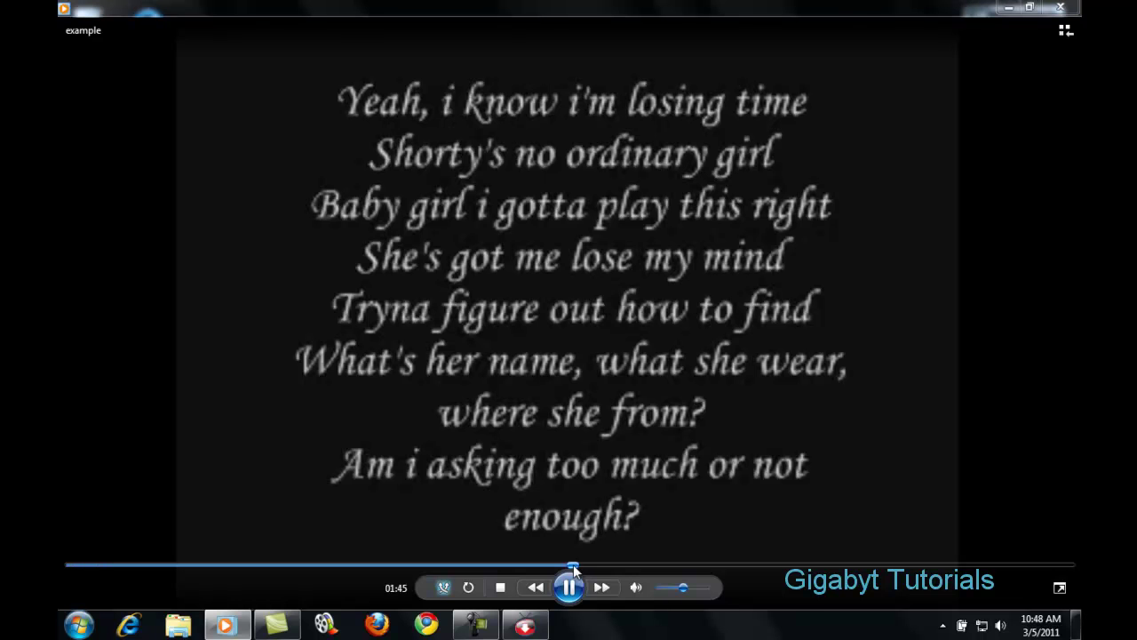
left_click(811, 565)
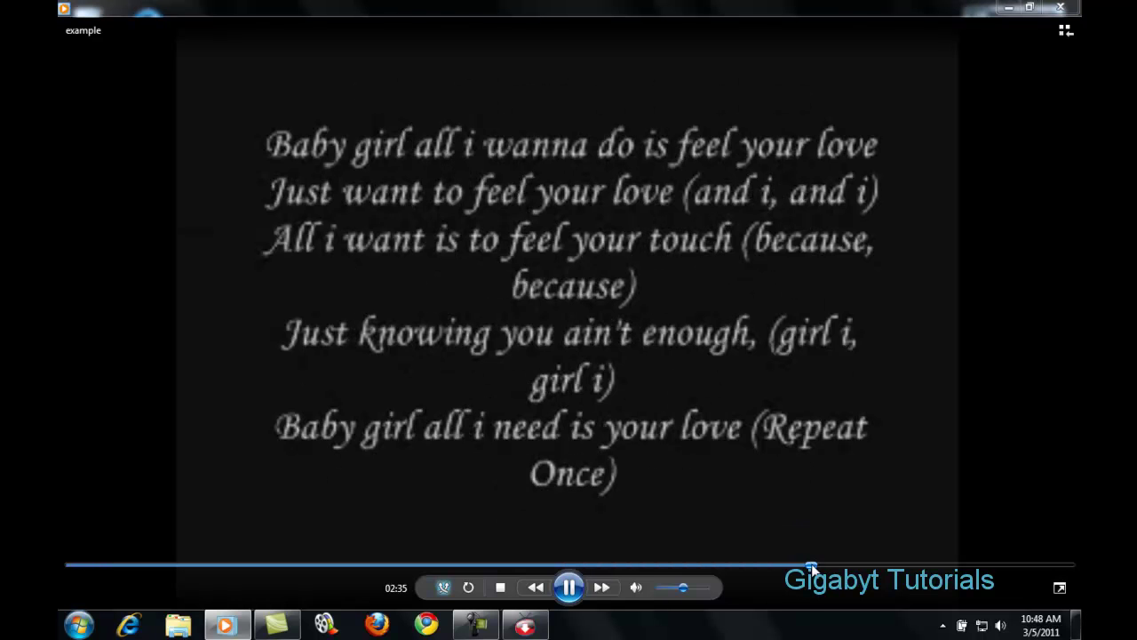
left_click(1067, 7)
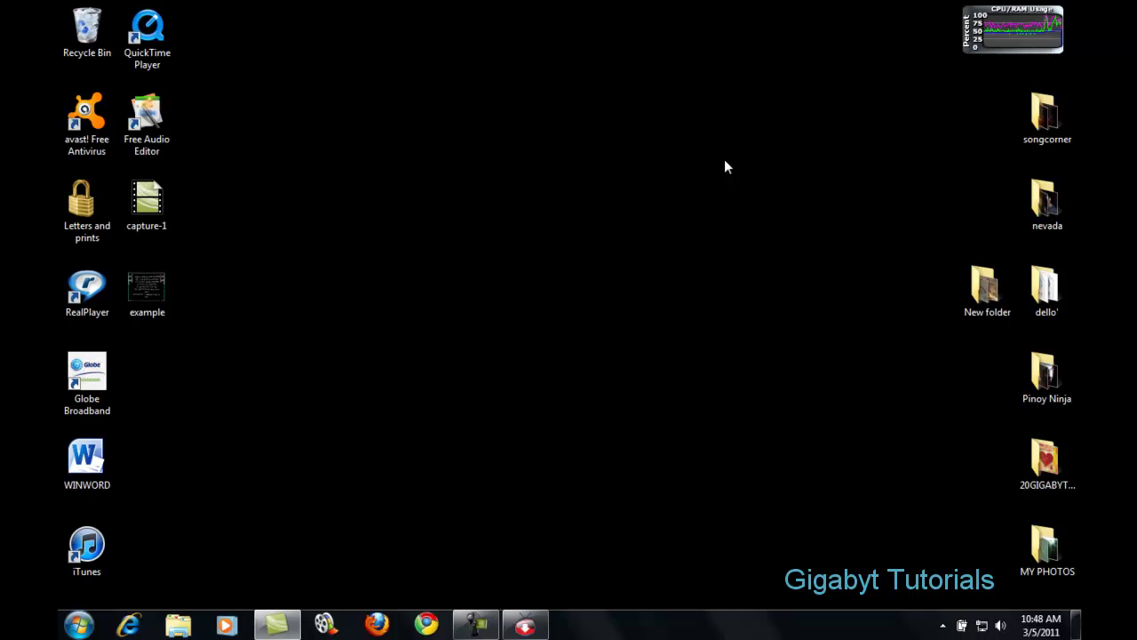
Switch YouTube Downloader to convert mode with MP3 output and load Desktop example.mp4
left_click(525, 624)
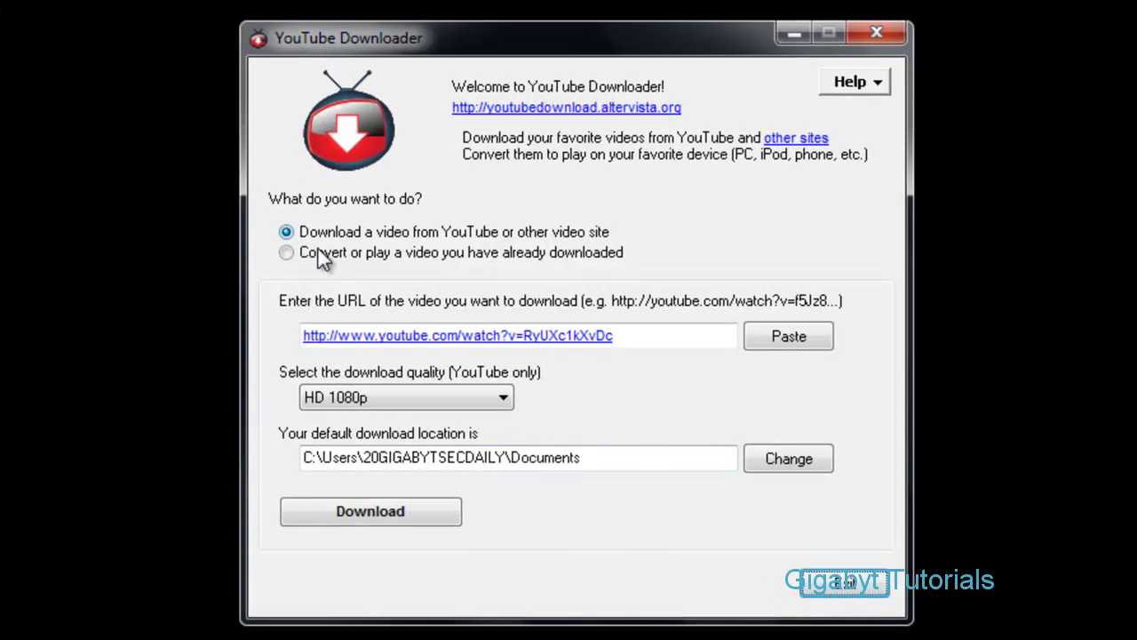
left_click(286, 253)
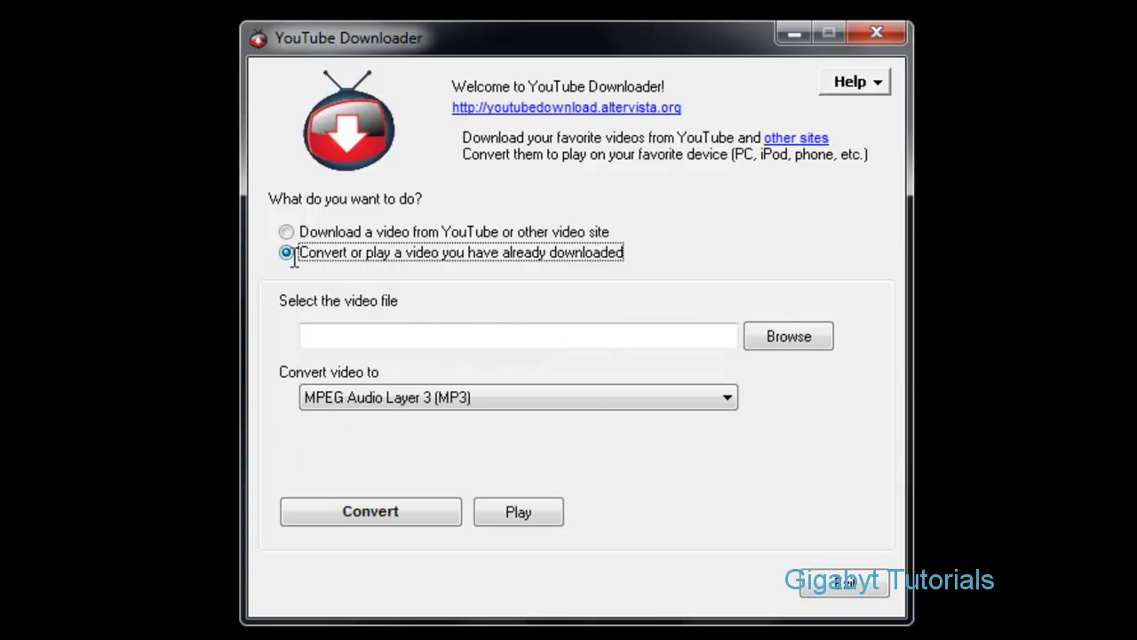
left_click(675, 397)
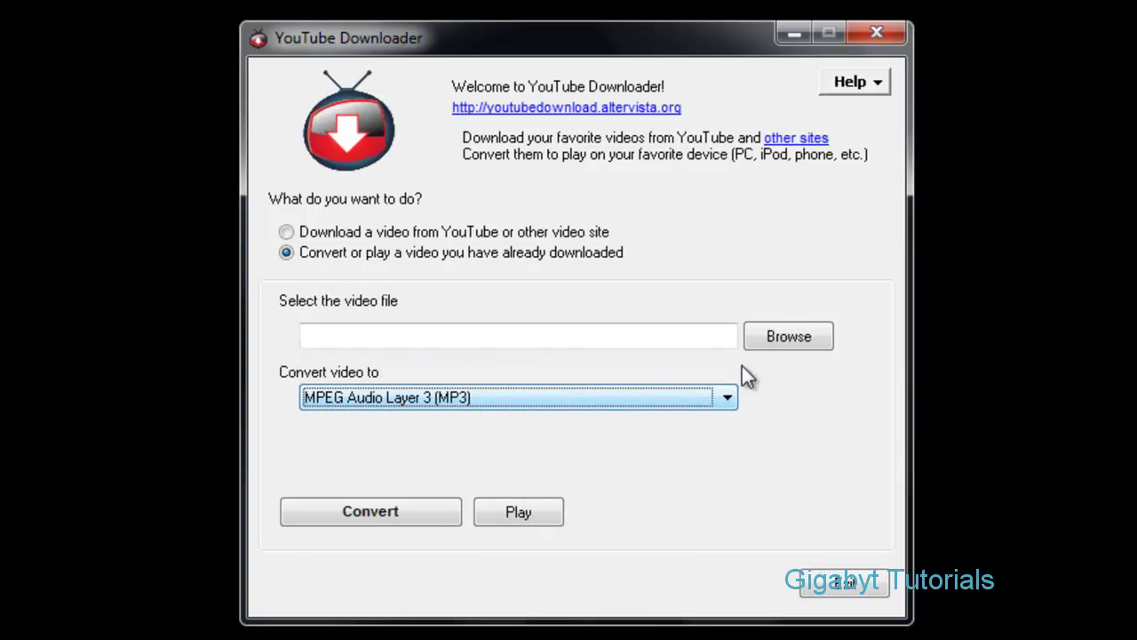
left_click(780, 348)
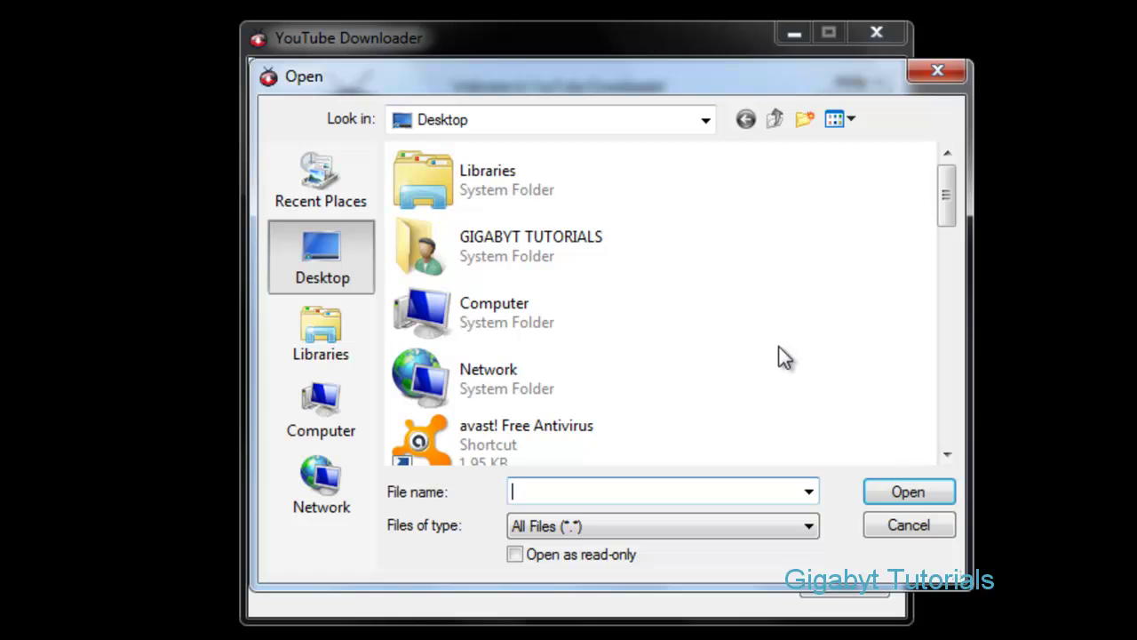
left_click_drag(946, 191, 943, 384)
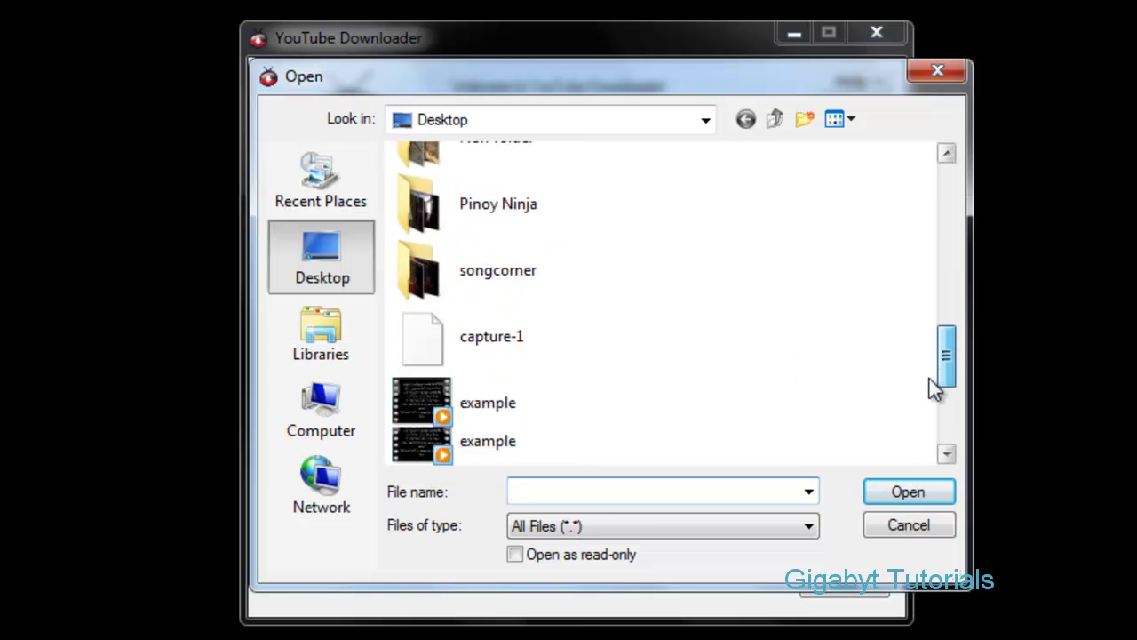
double_click(509, 159)
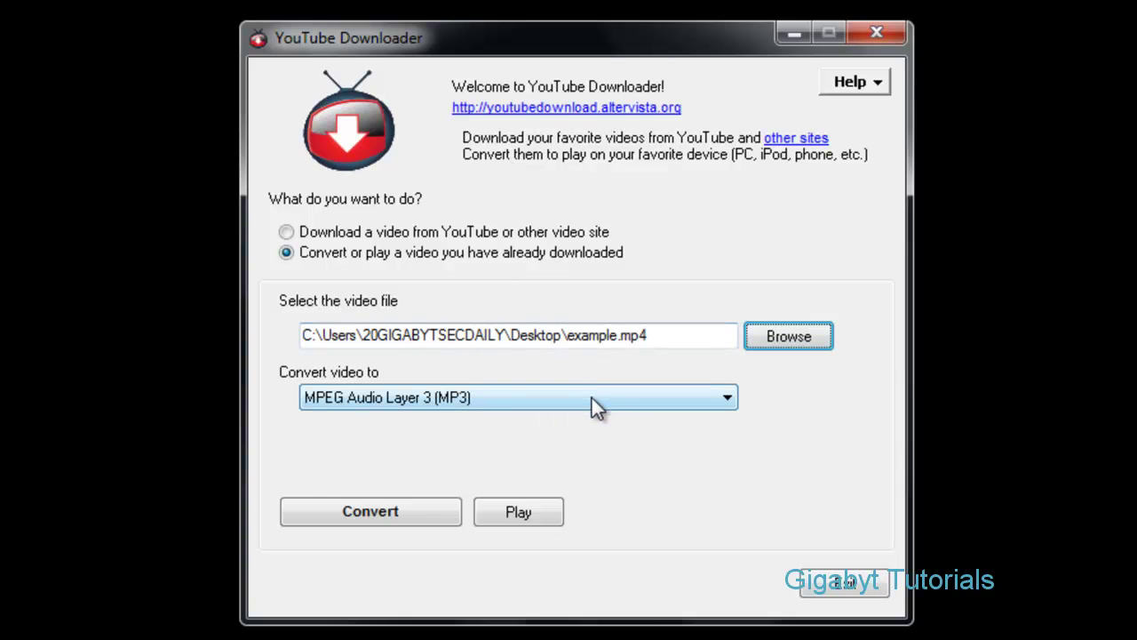
Convert example.mp4 to MPEG Audio Layer 3 (MP3) at default quality, dismissing the success notice
left_click(594, 399)
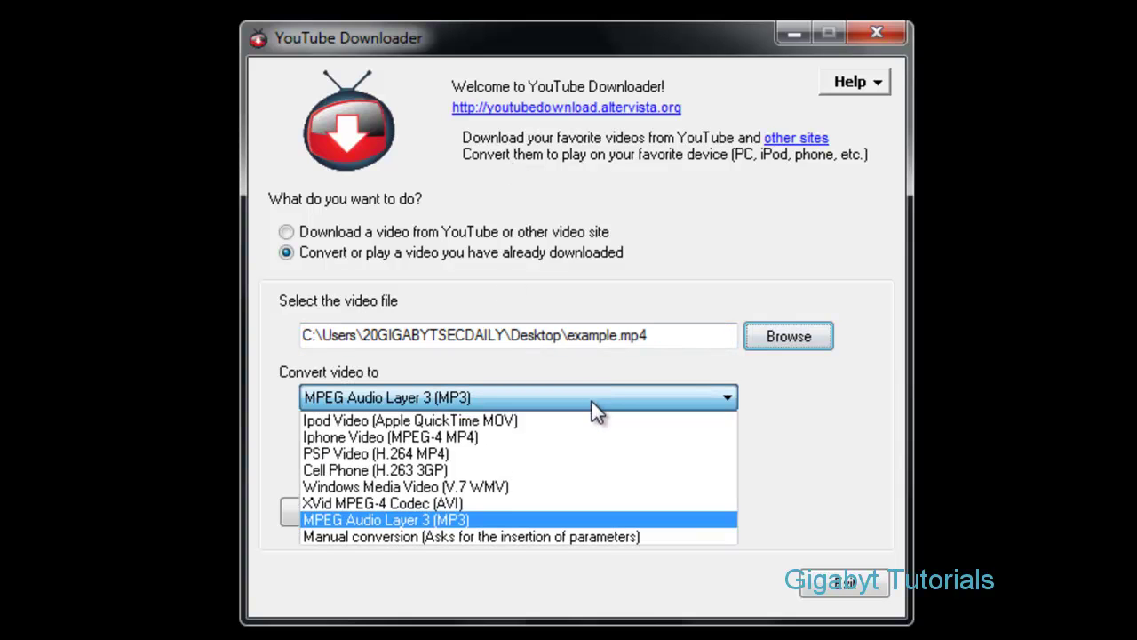
left_click(553, 518)
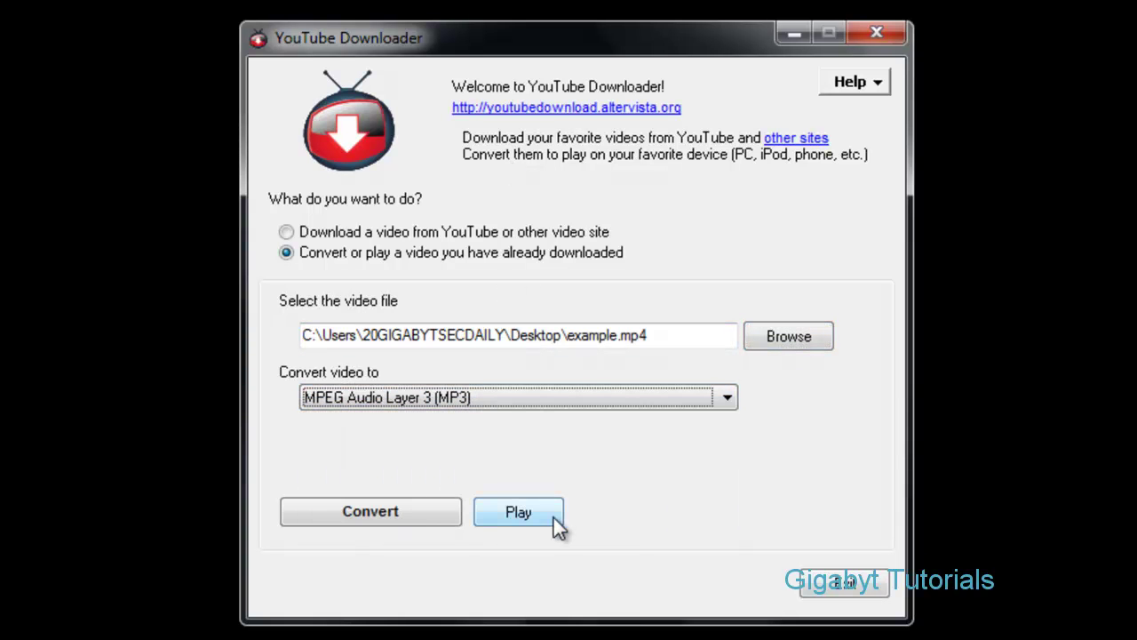
left_click(440, 520)
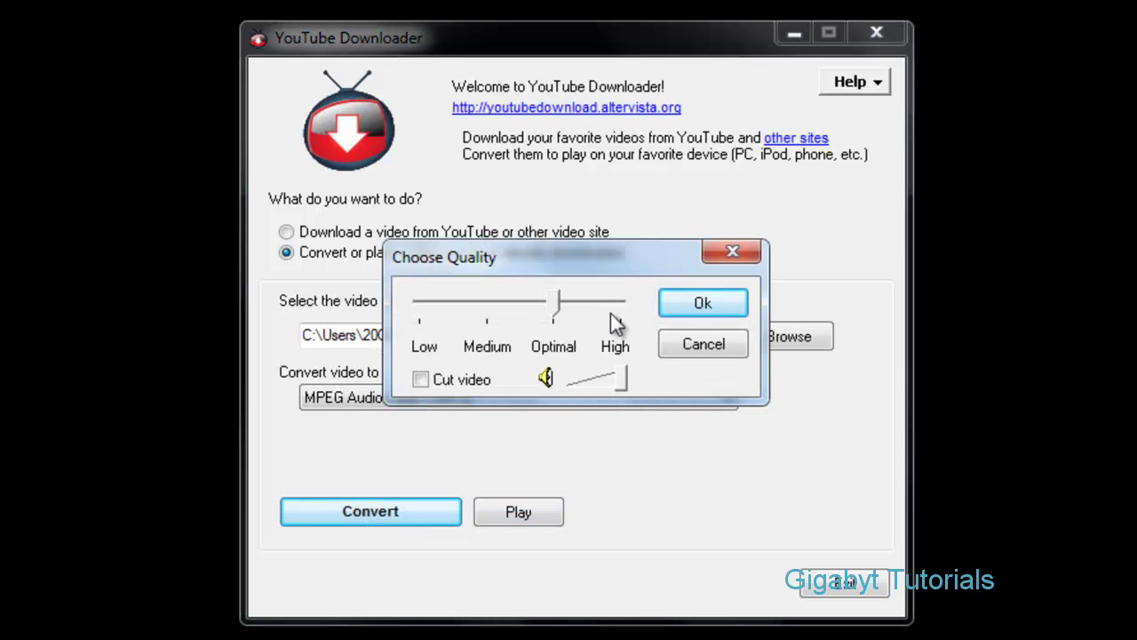
left_click(668, 302)
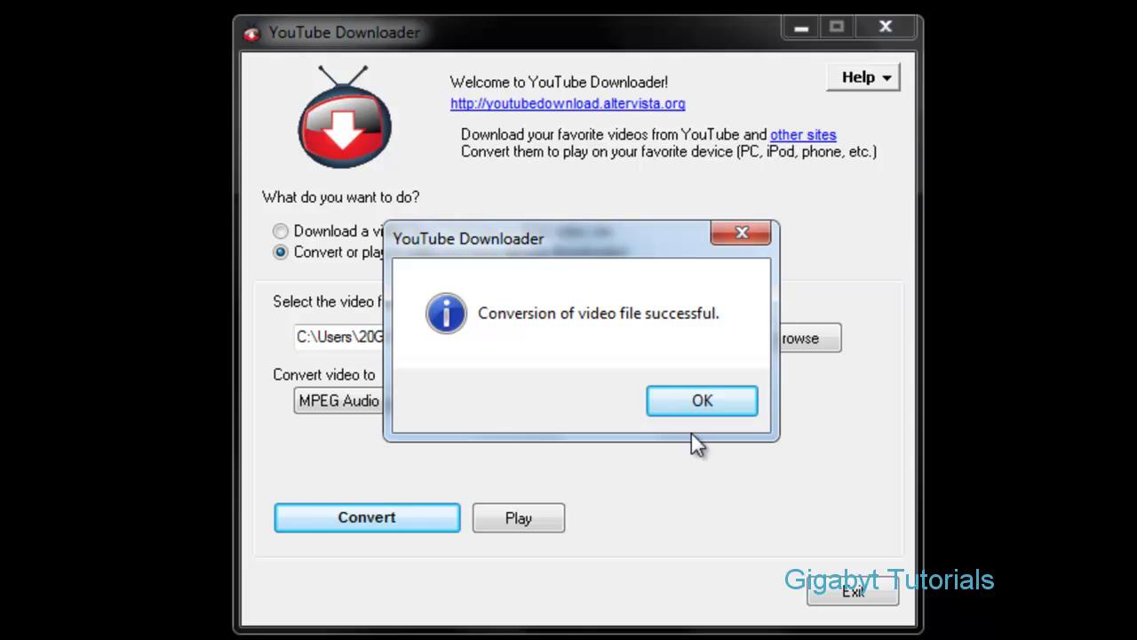
left_click(701, 412)
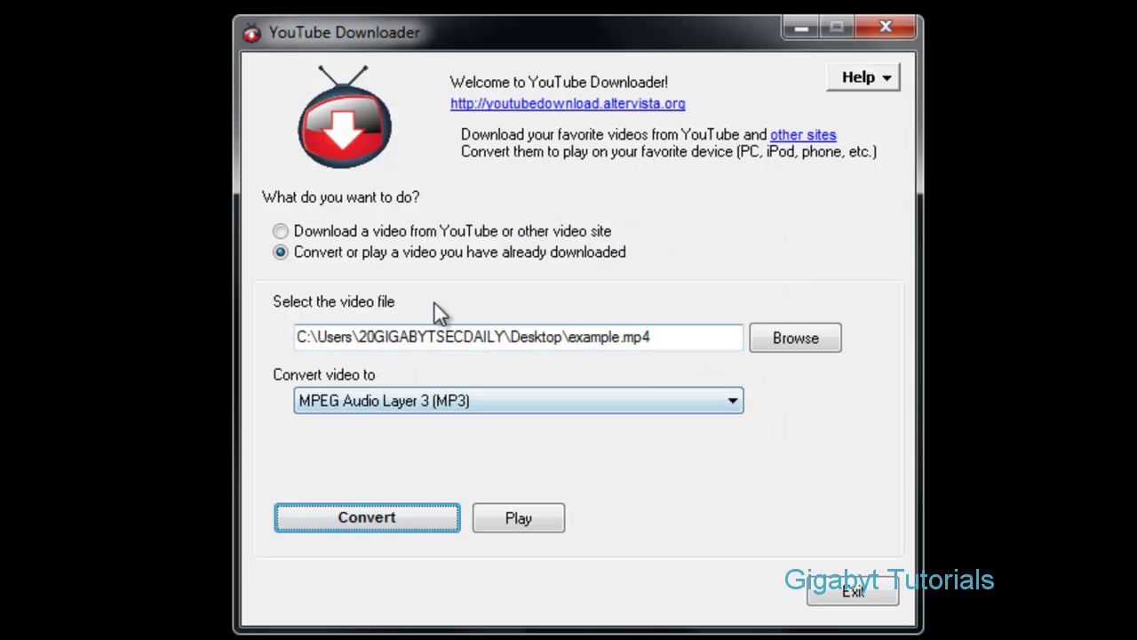
Close YouTube Downloader and move both example files to the middle of the desktop
left_click(901, 29)
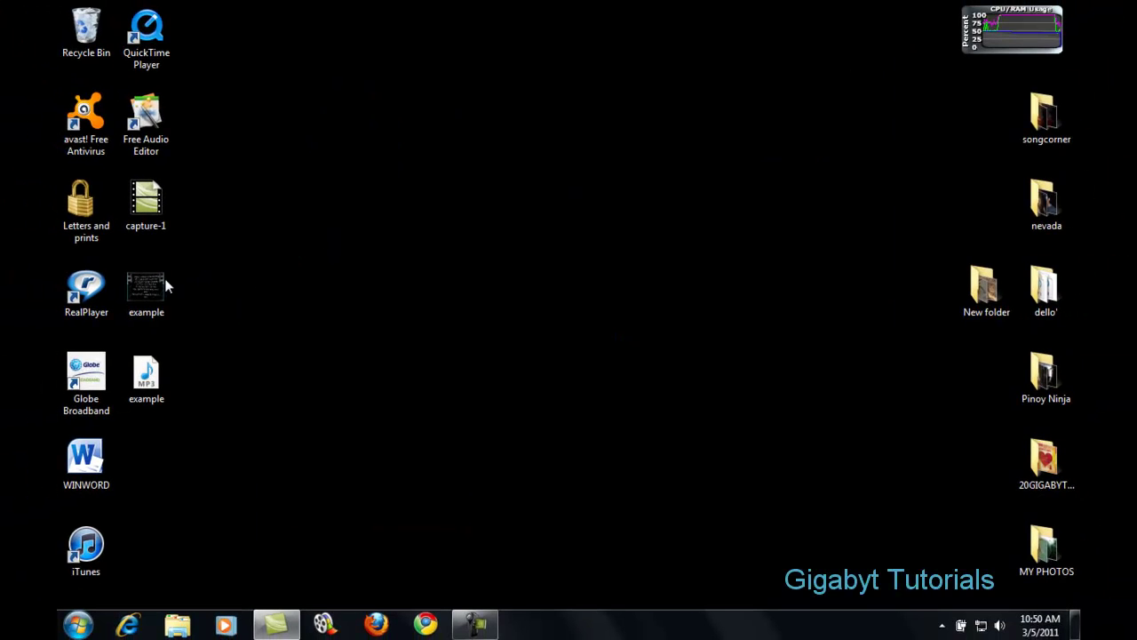
left_click_drag(166, 285, 711, 326)
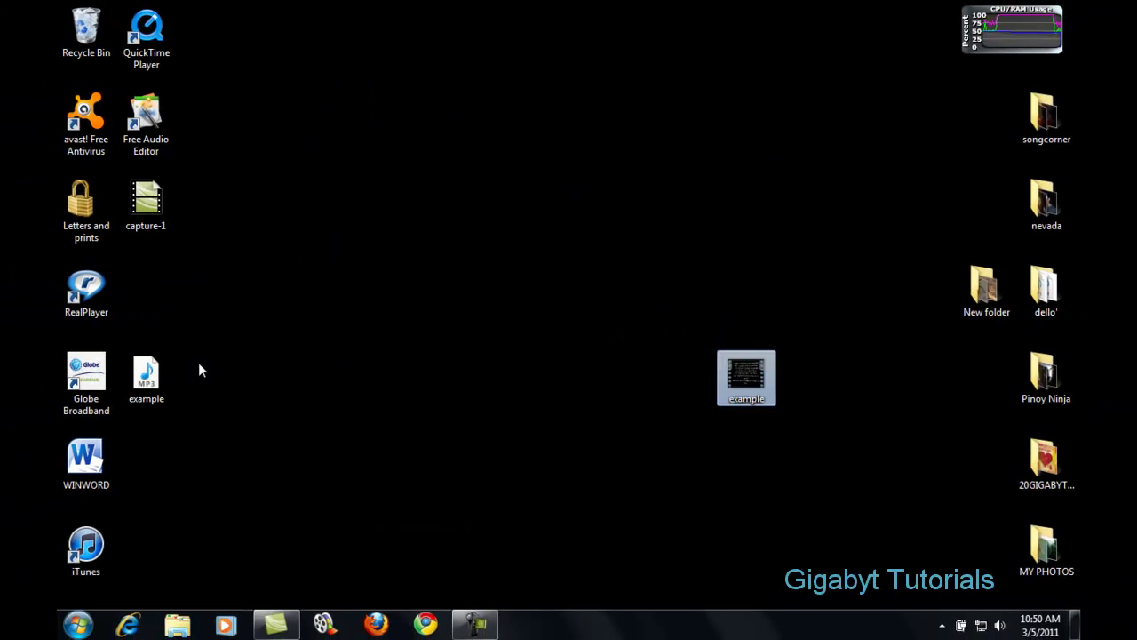
left_click_drag(151, 373, 542, 298)
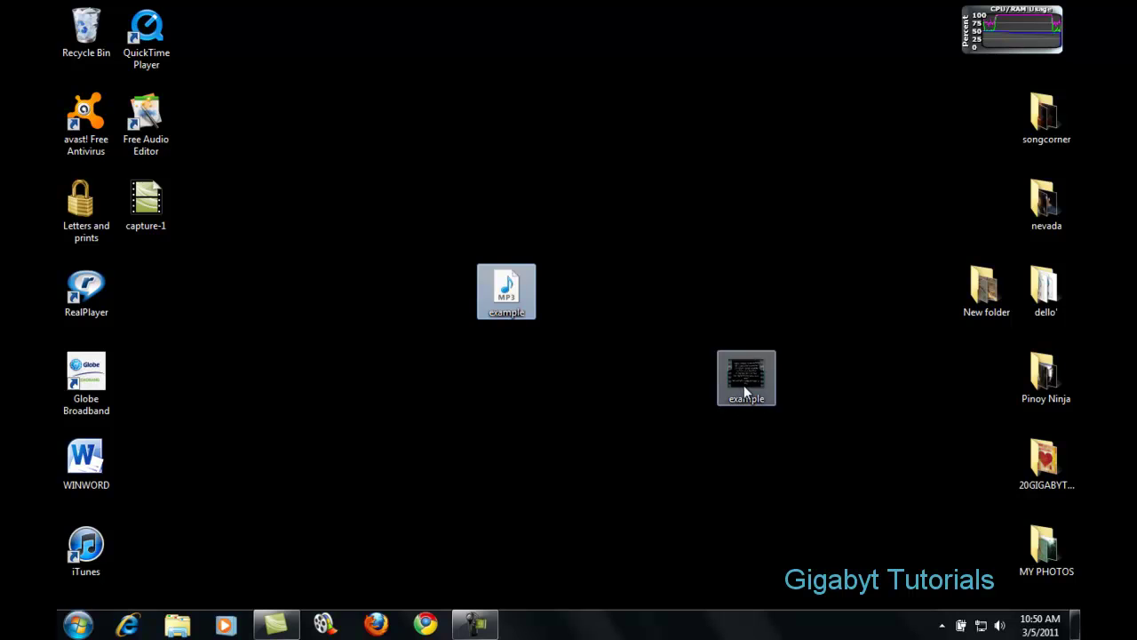
left_click_drag(743, 385, 605, 289)
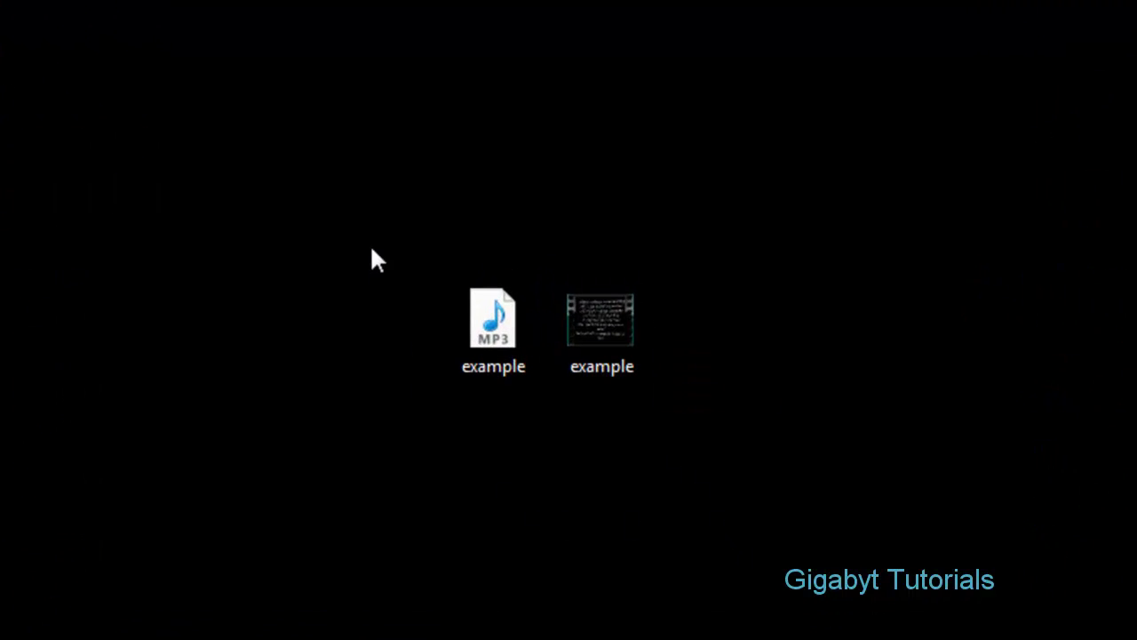
left_click_drag(371, 252, 778, 421)
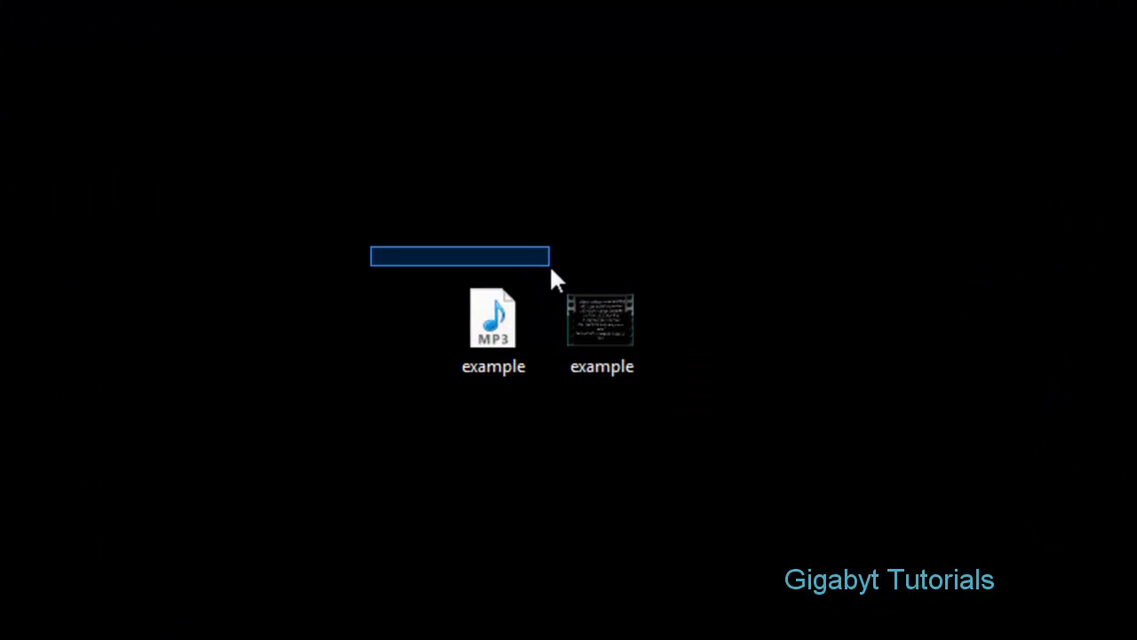
Delete the example MP4 video, keeping only example.mp3
left_click(778, 421)
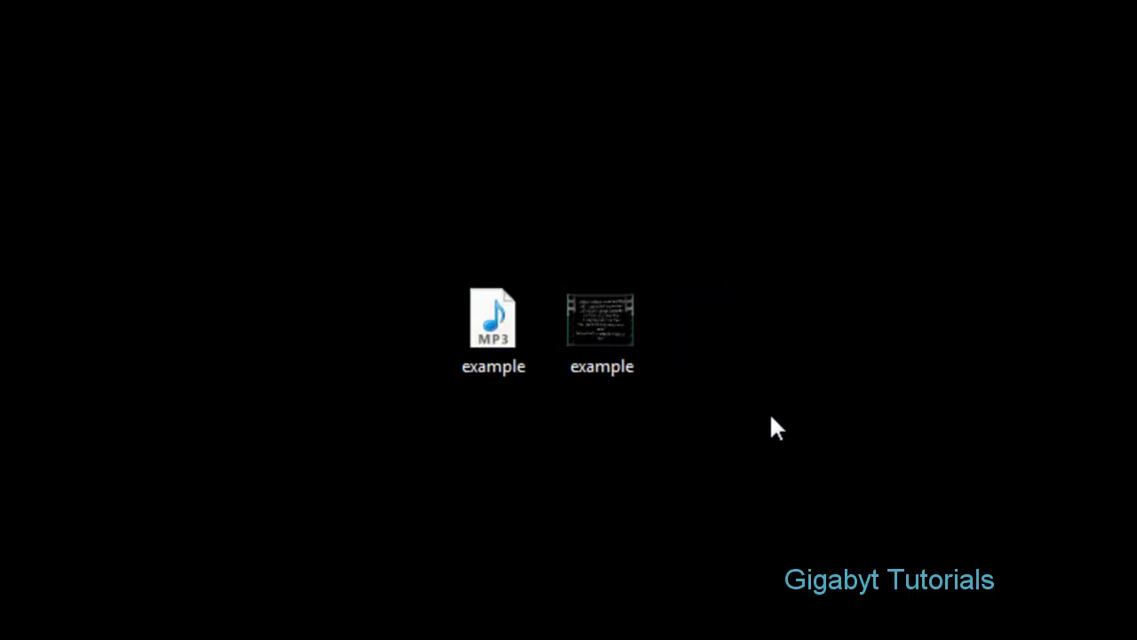
left_click(582, 318)
key("Delete")
key("Return")
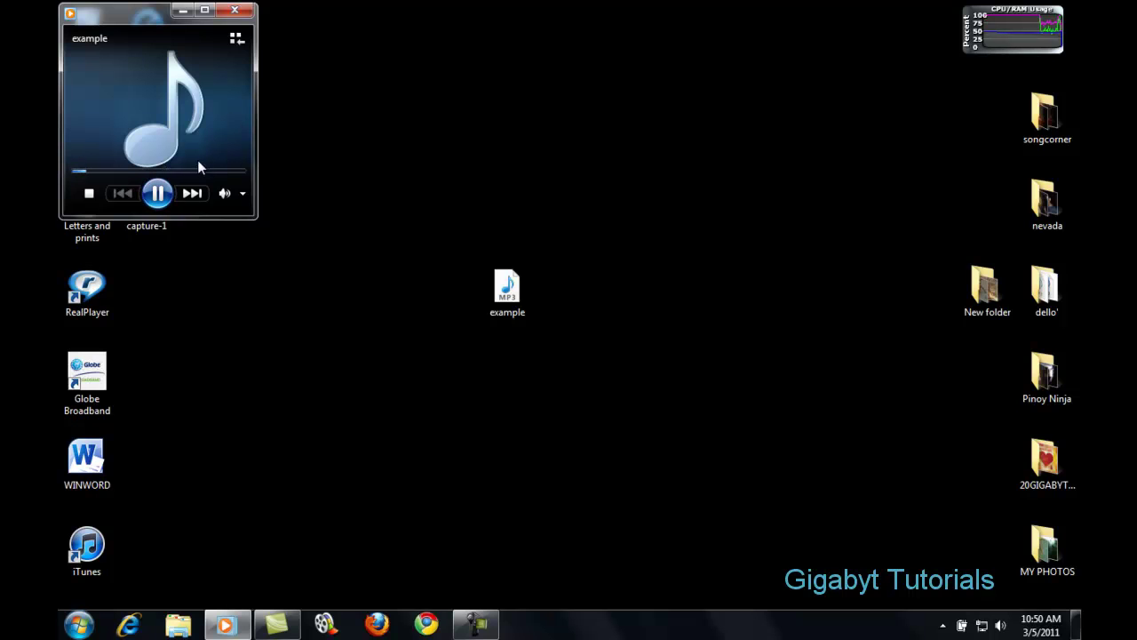
Play example.mp3 maximized, skipping to 01:43 and 03:08, then close it and nudge its icon right
left_click(203, 12)
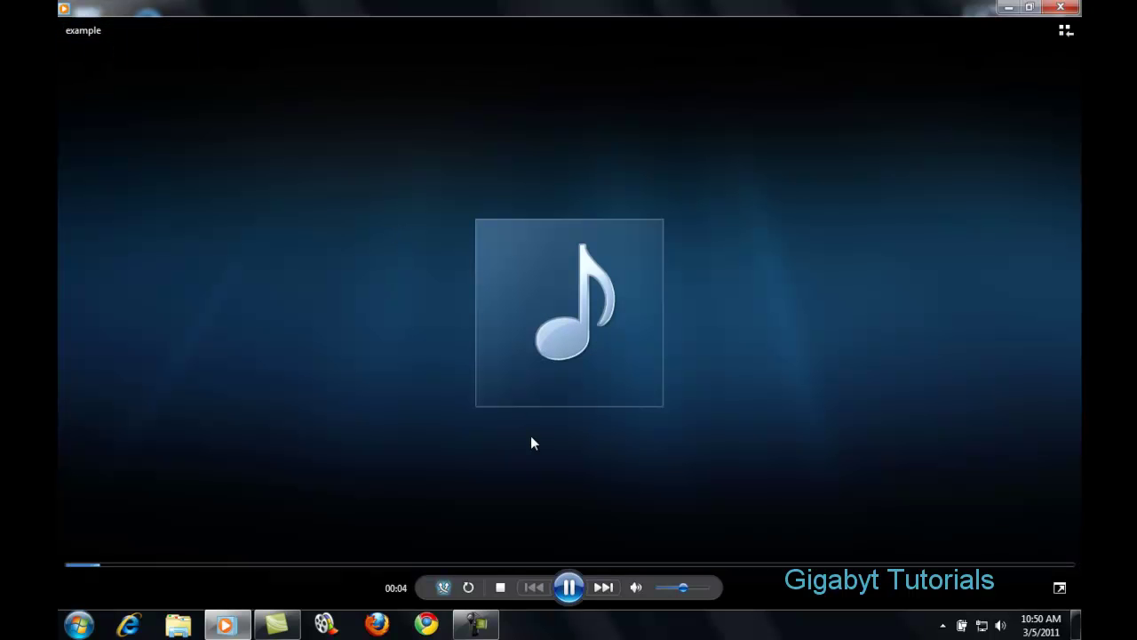
left_click(561, 564)
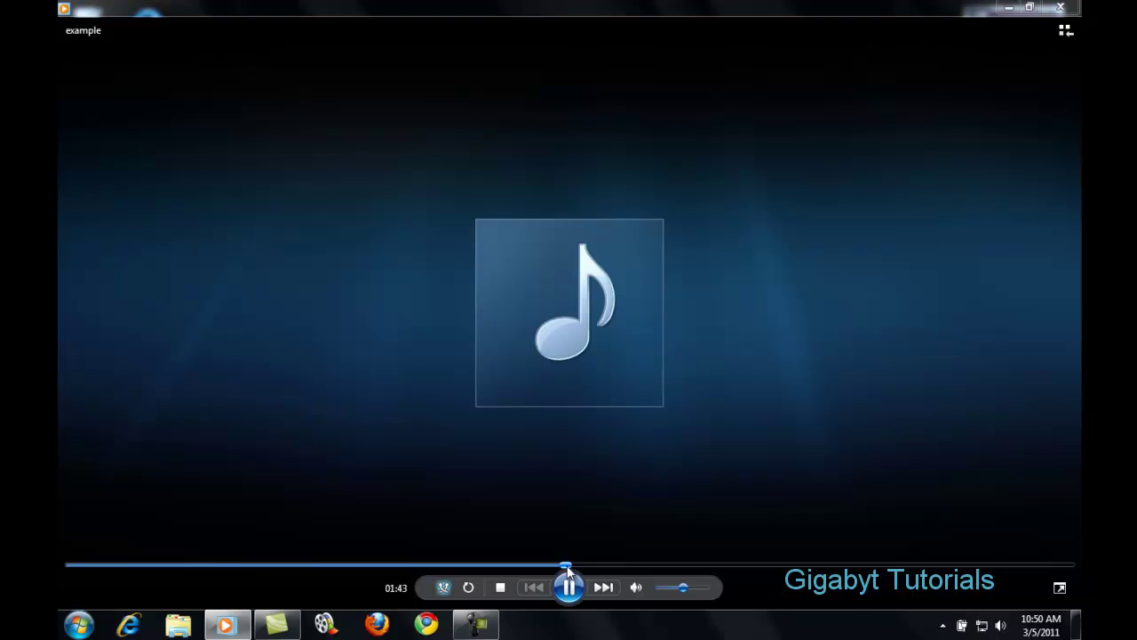
left_click(723, 565)
left_click(966, 565)
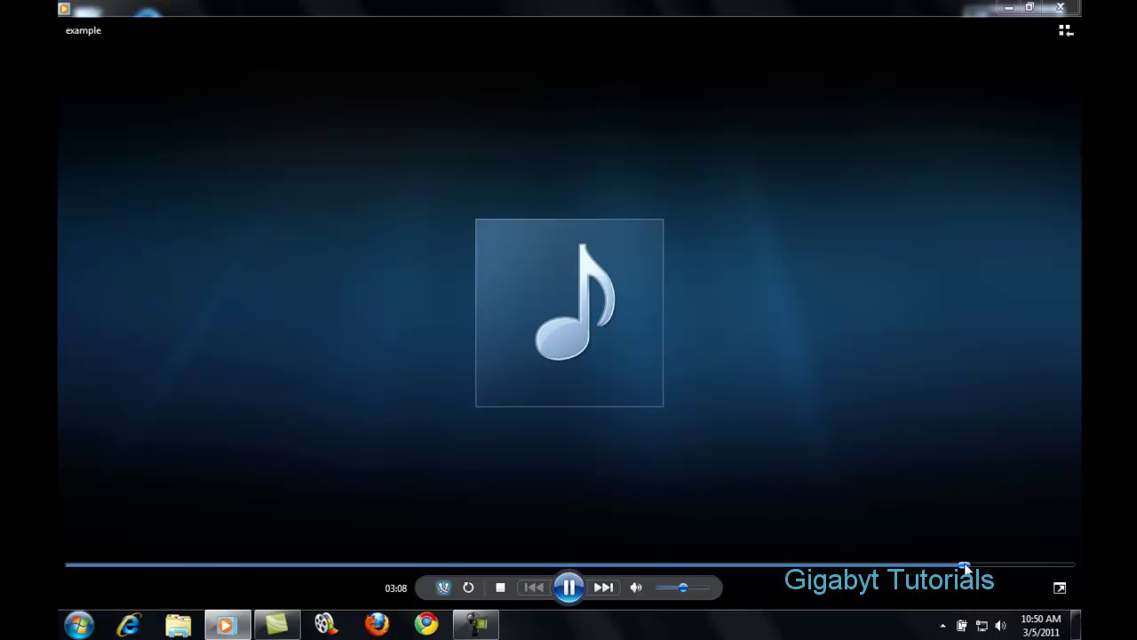
left_click(1060, 7)
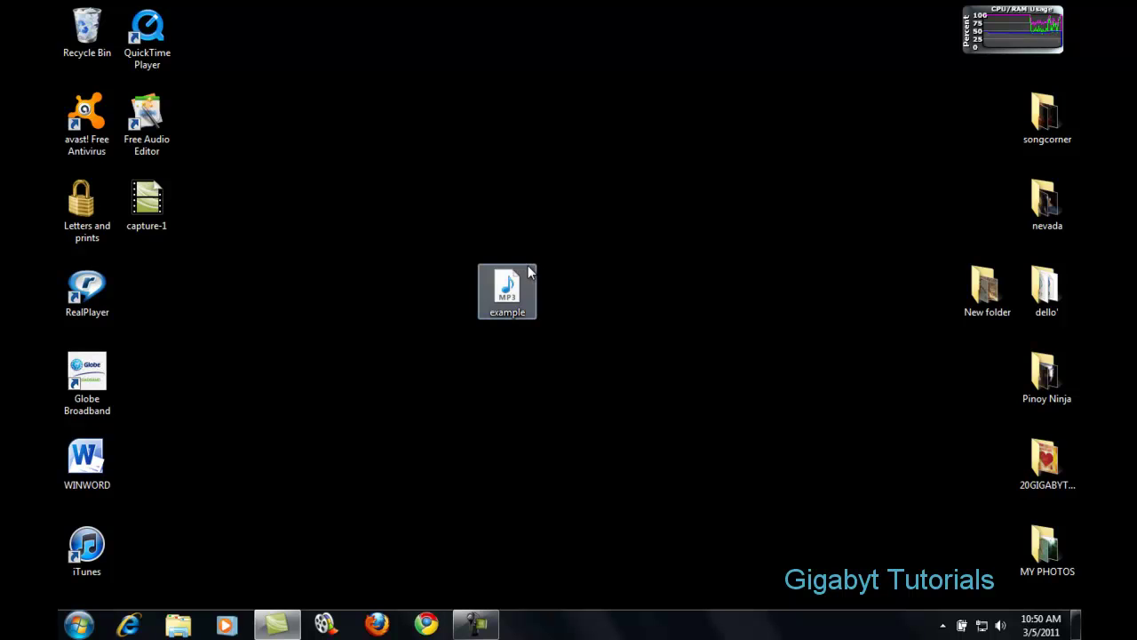
left_click_drag(524, 289, 587, 293)
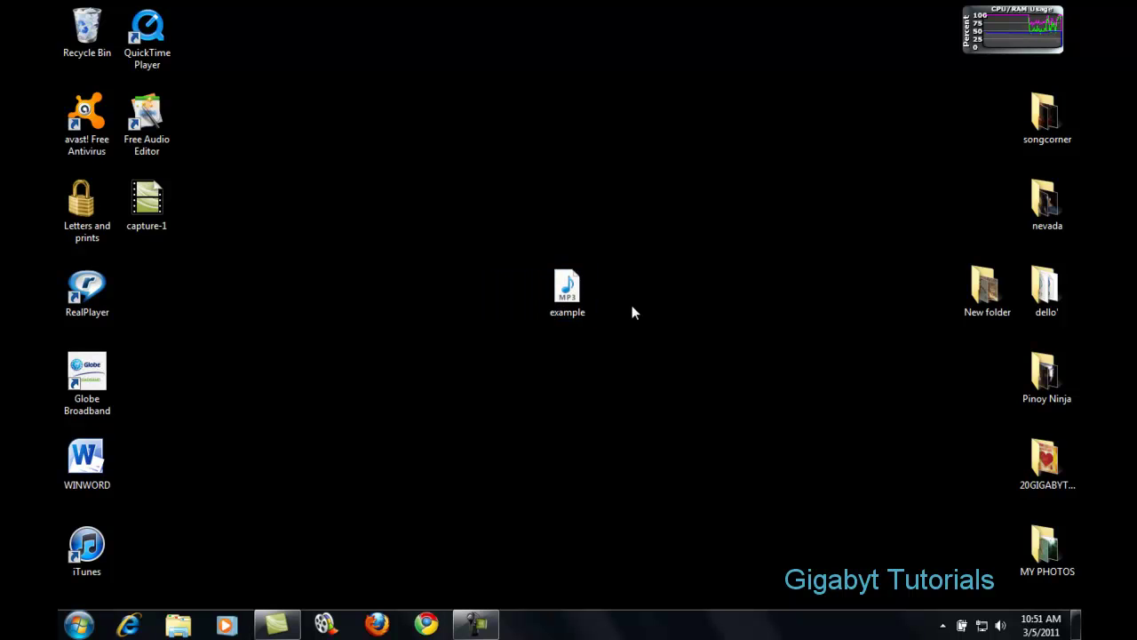